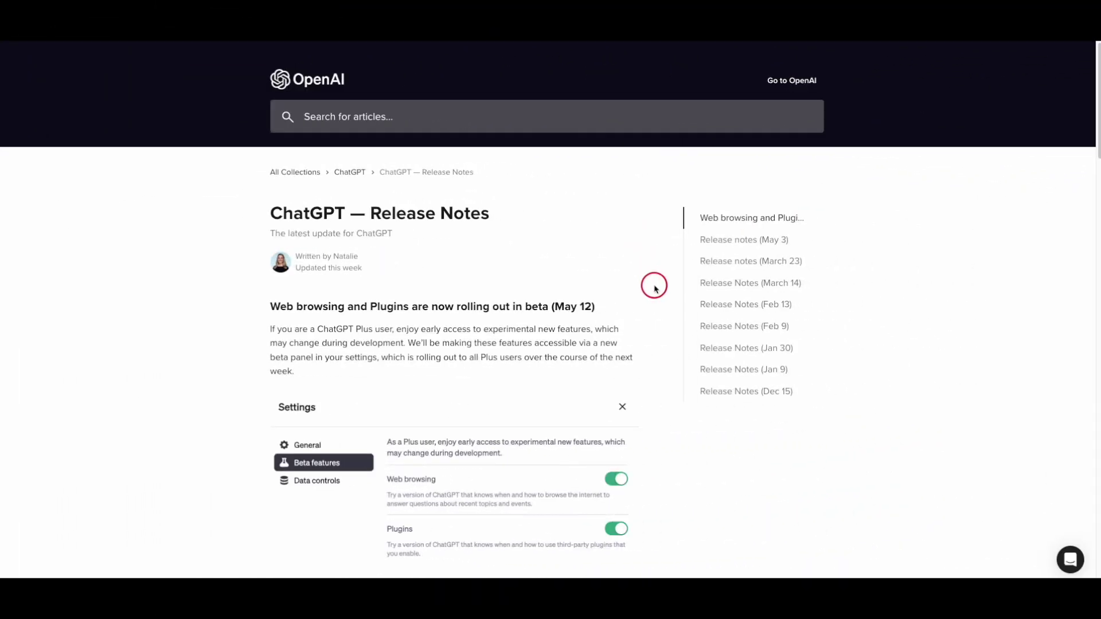
# Step: Read the May 12 release notes on enabling the web browsing and plugins beta features
pyautogui.scroll(-3, 657, 287)
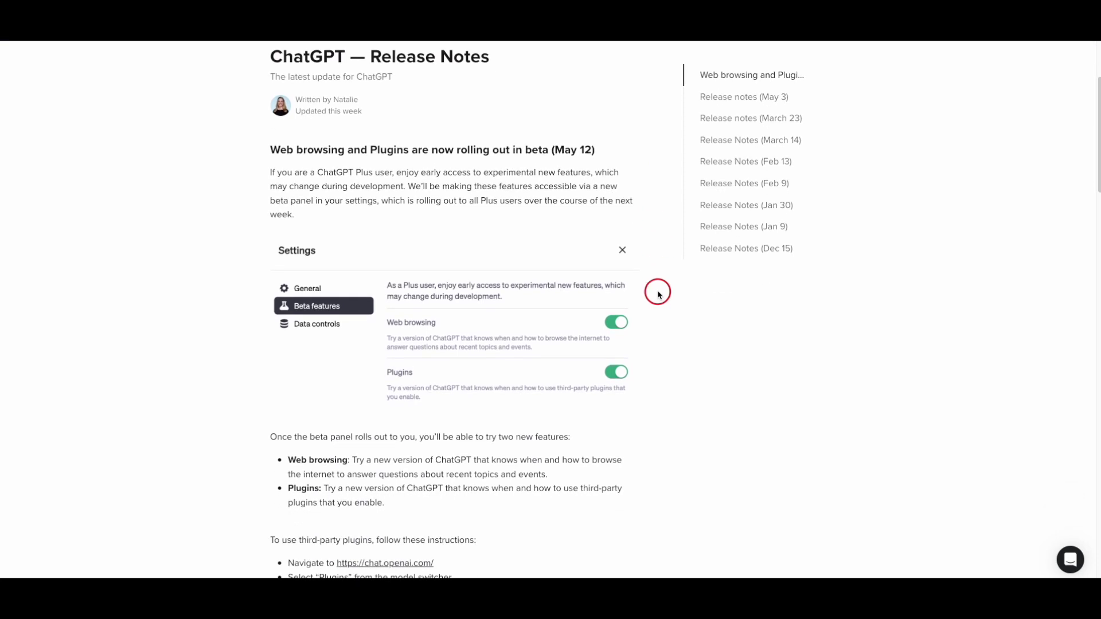
pyautogui.scroll(-1, 669, 317)
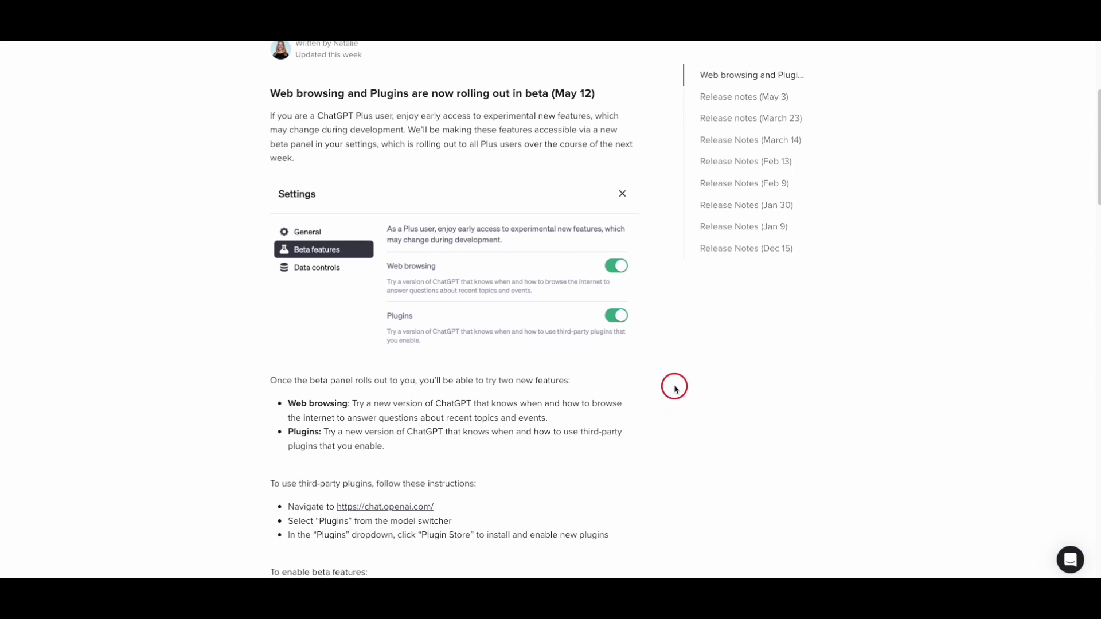
pyautogui.scroll(-1, 675, 389)
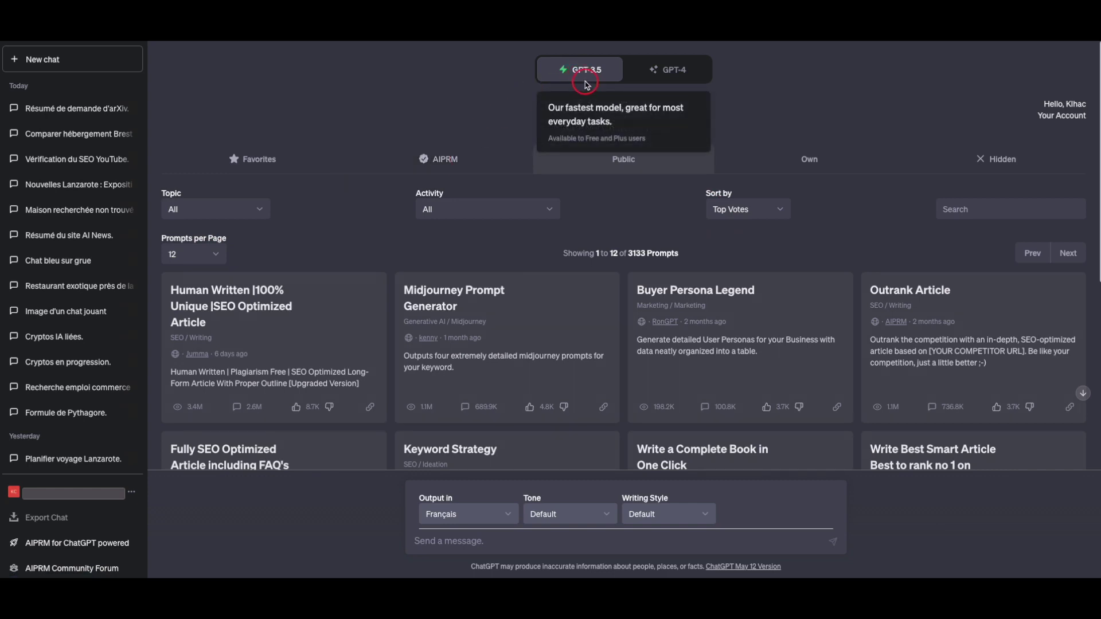
# Step: Enable the Web browsing and Plugins beta features in the account settings, then close the settings
pyautogui.rightClick(731, 89)
pyautogui.click(741, 71)
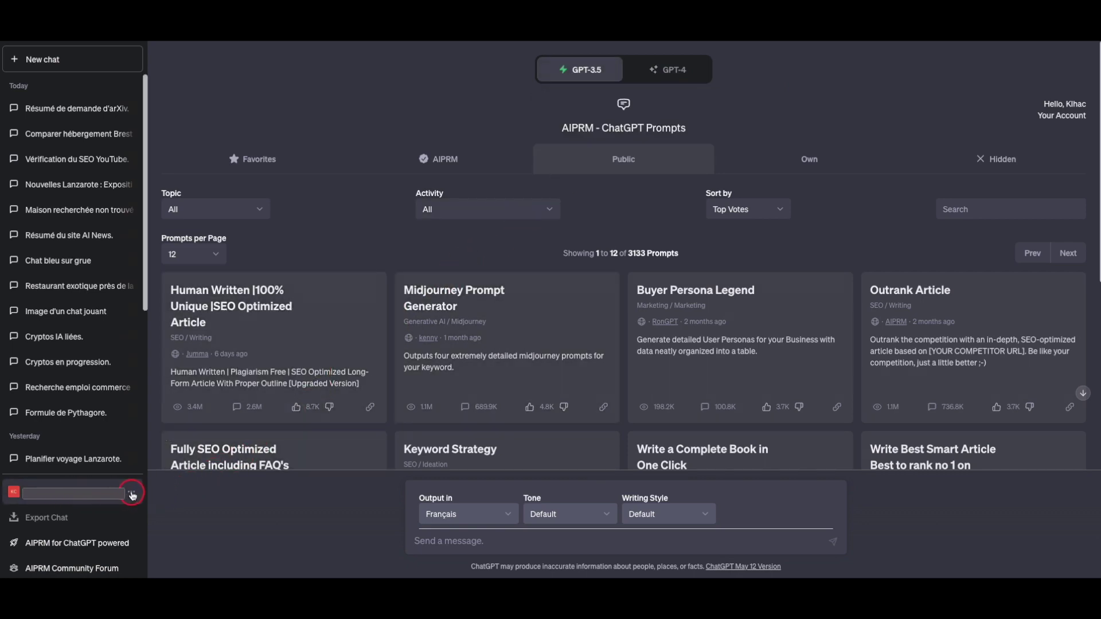
pyautogui.click(132, 494)
pyautogui.click(64, 427)
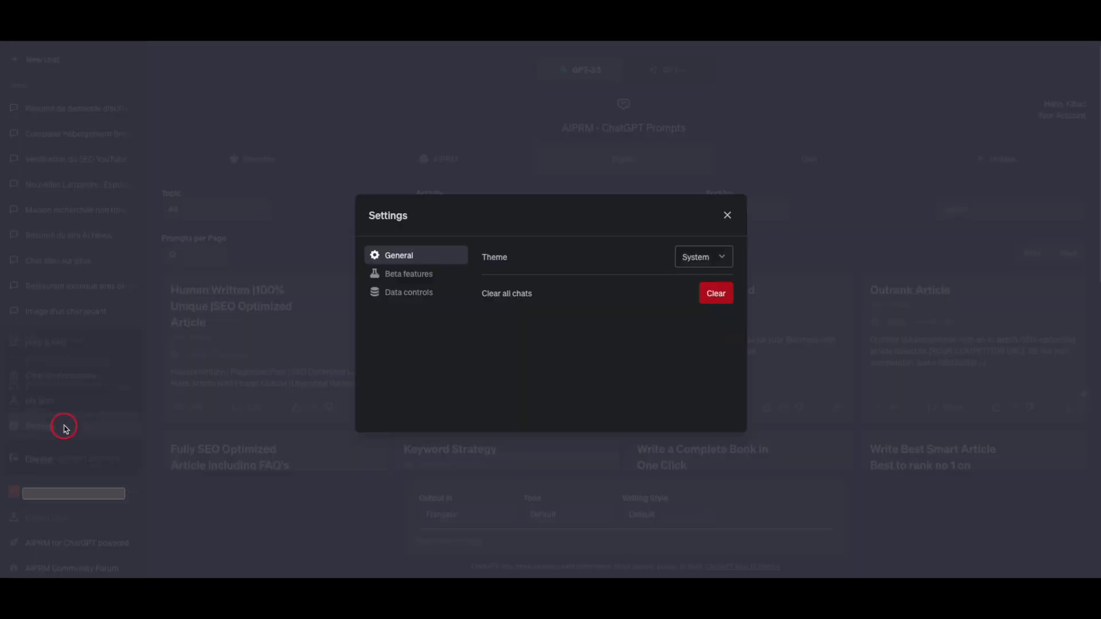
pyautogui.click(400, 276)
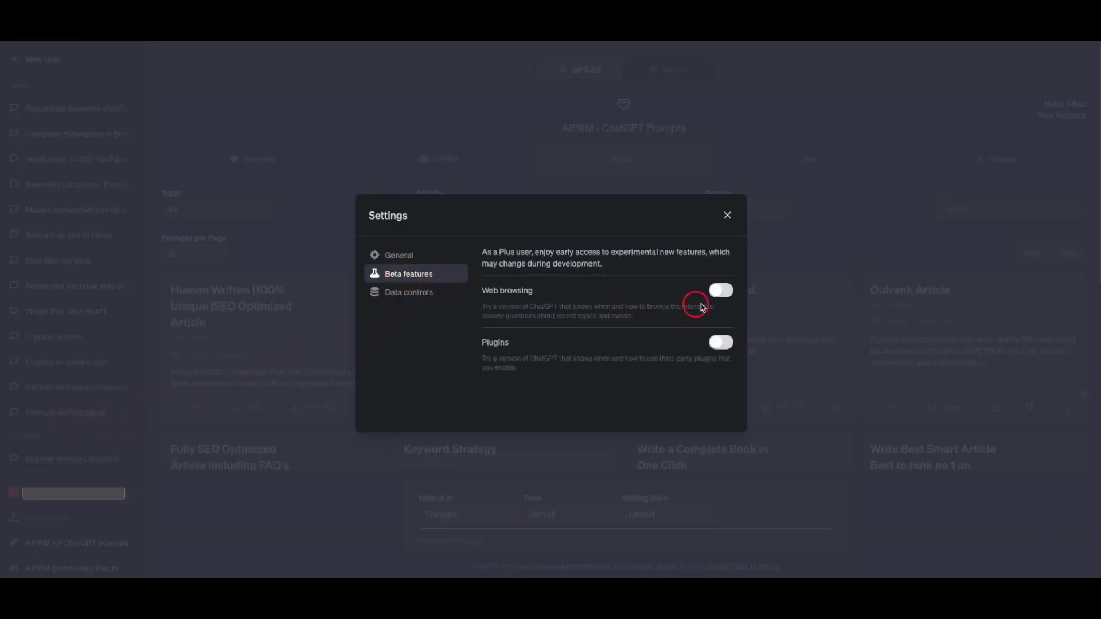
pyautogui.click(720, 290)
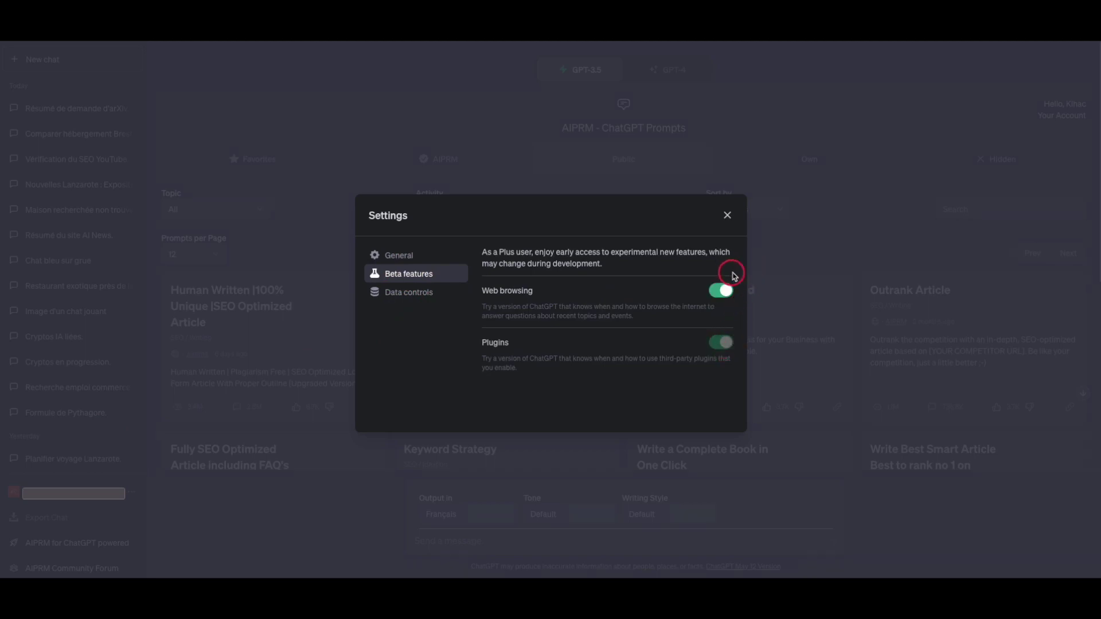
pyautogui.click(727, 216)
# Step: Switch the chat model to GPT-4 with Plugins
pyautogui.click(681, 86)
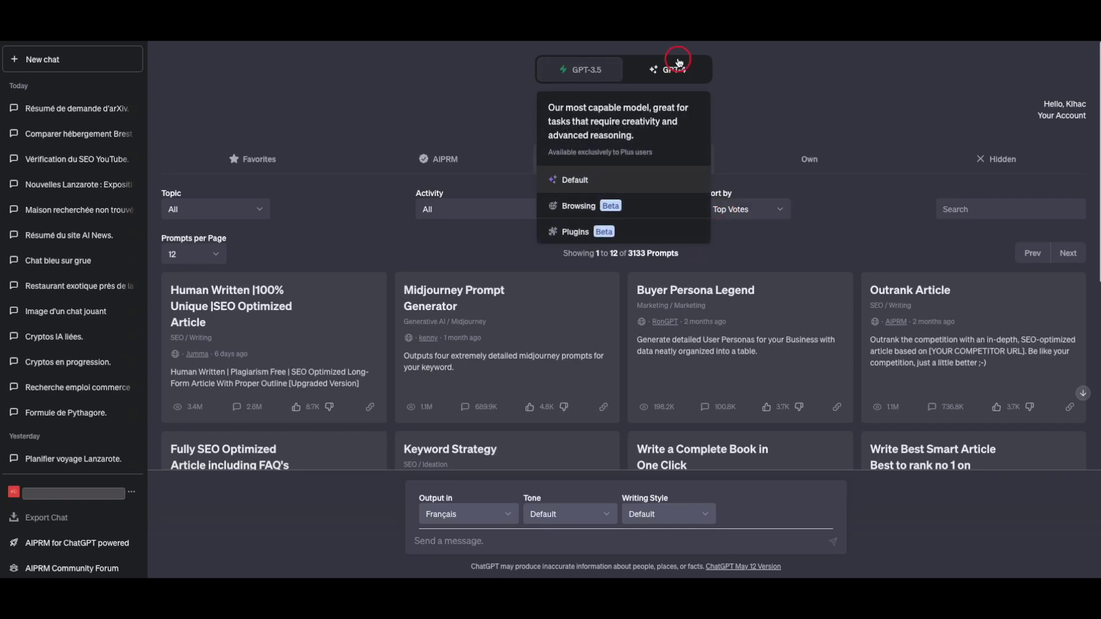
pyautogui.click(580, 232)
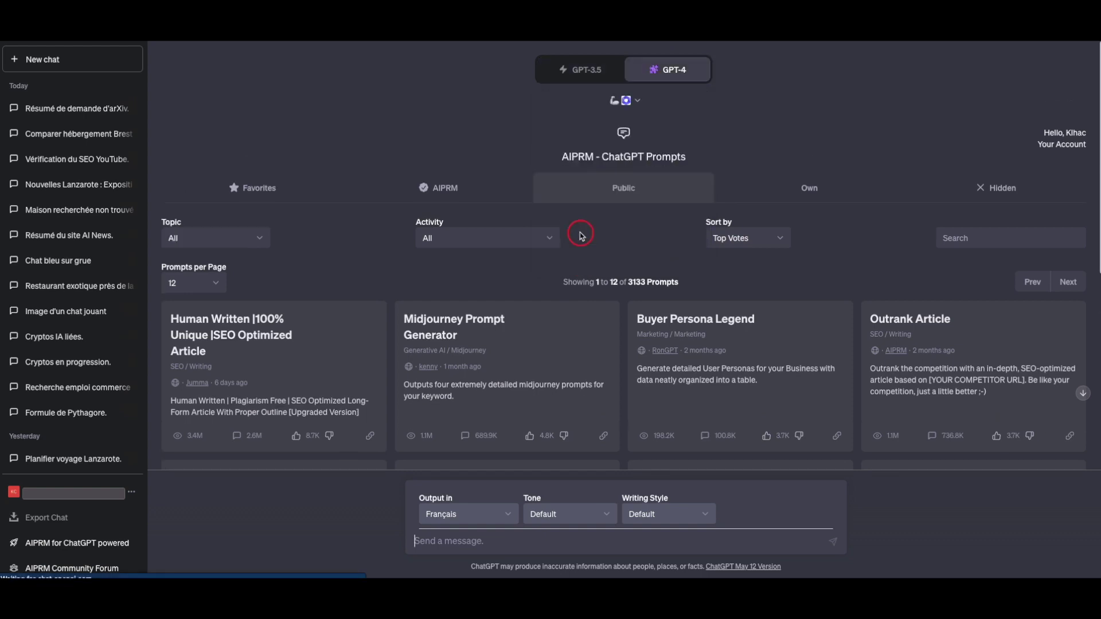
pyautogui.moveTo(677, 80)
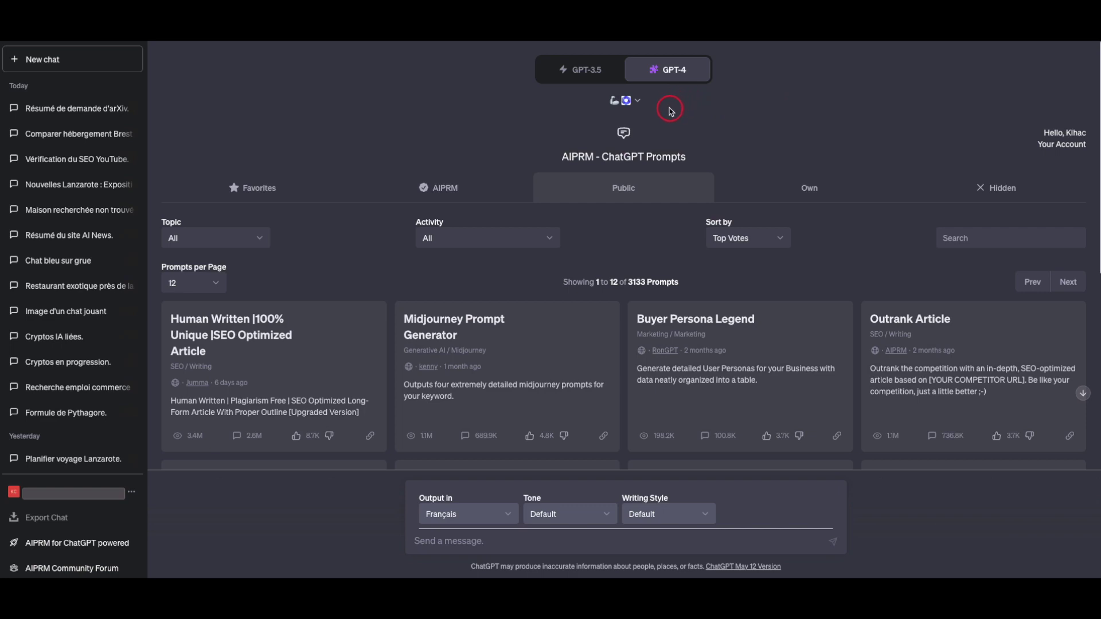
# Step: Open the plugin store from the end of the list of installed plugins
pyautogui.click(631, 101)
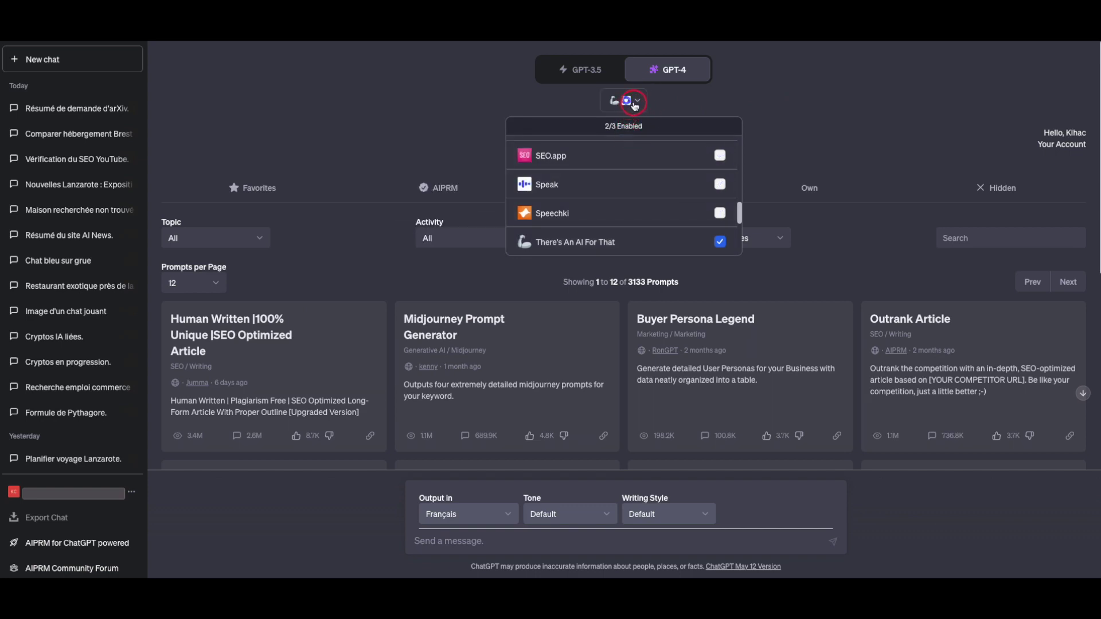
pyautogui.moveTo(739, 213); pyautogui.dragTo(739, 245)
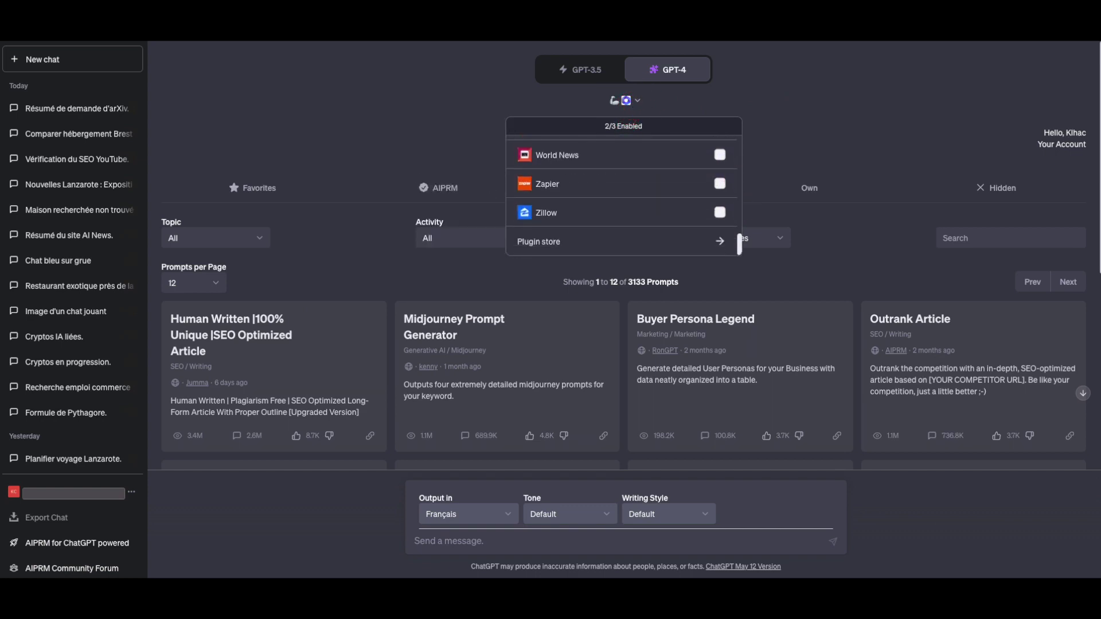
pyautogui.click(559, 244)
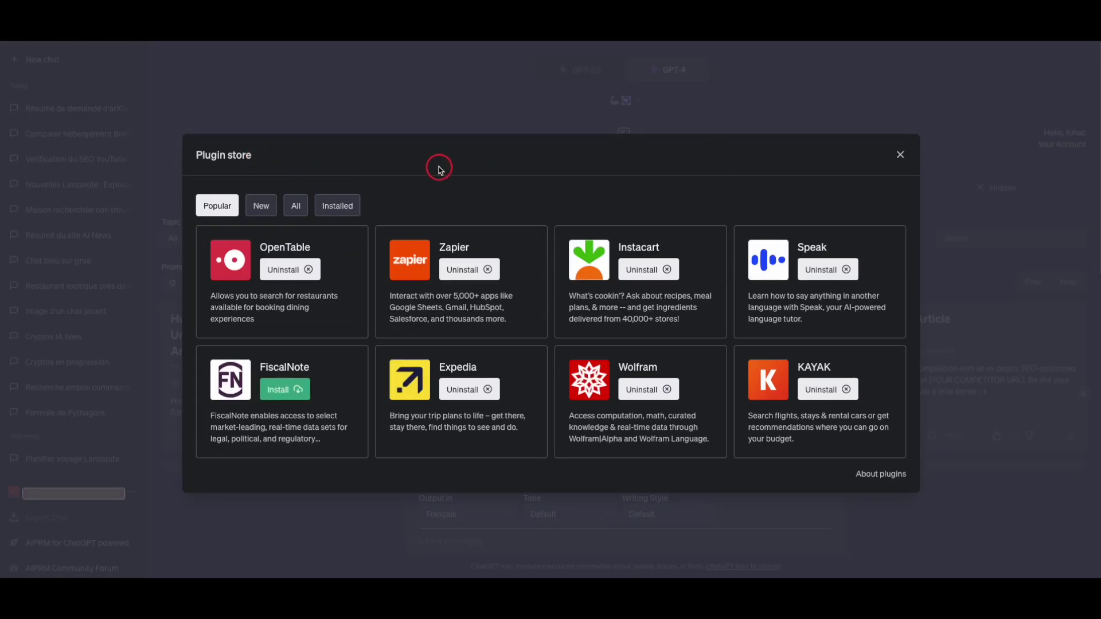
# Step: Show all plugins in the store and page through them to the last page
pyautogui.click(299, 394)
pyautogui.click(295, 205)
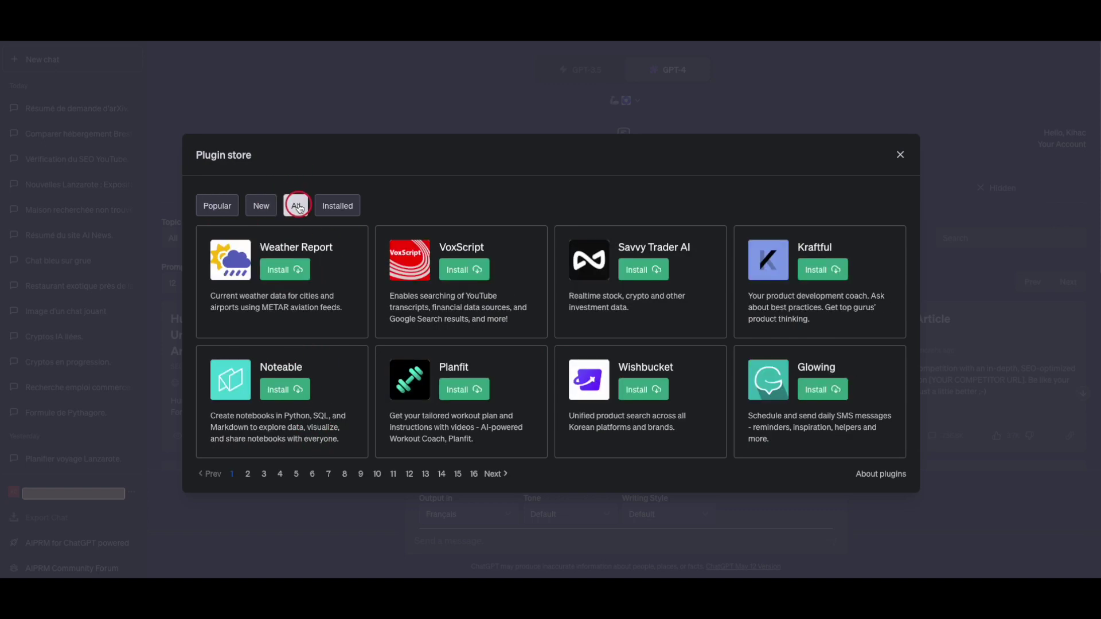
pyautogui.click(492, 475)
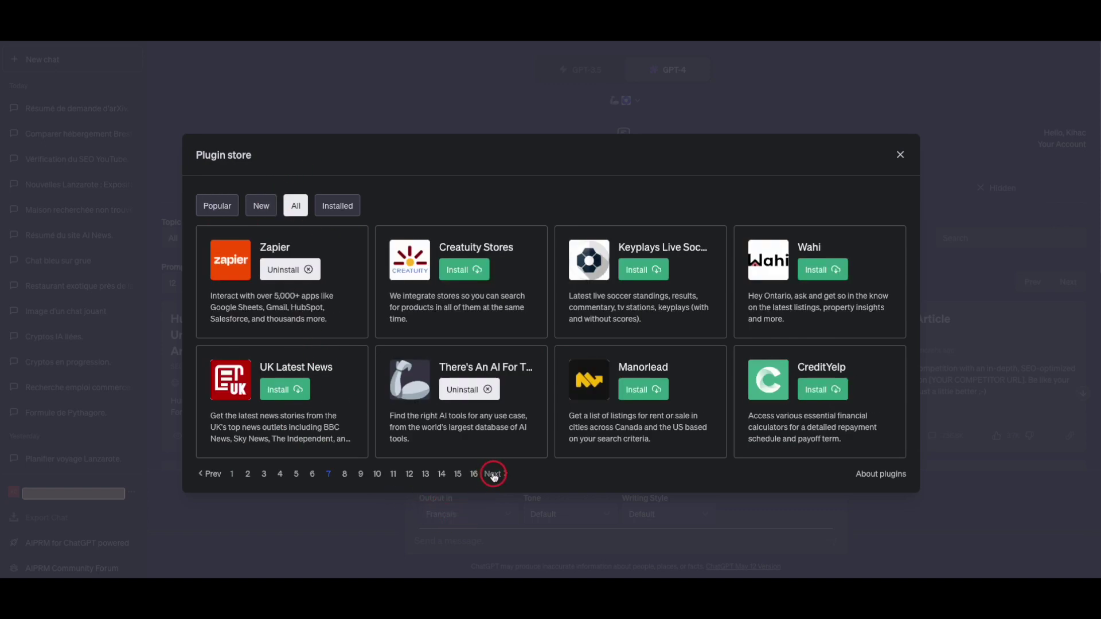
pyautogui.click(493, 475)
pyautogui.click(493, 474)
pyautogui.click(493, 475)
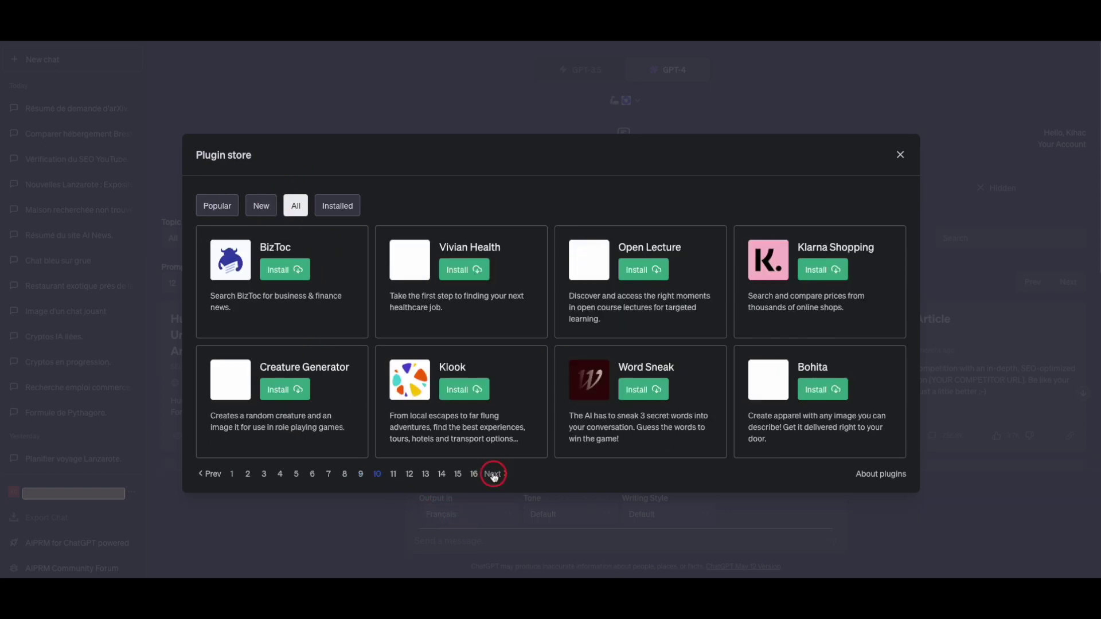
pyautogui.click(493, 475)
pyautogui.click(493, 475)
pyautogui.click(493, 475)
pyautogui.click(492, 474)
pyautogui.click(492, 475)
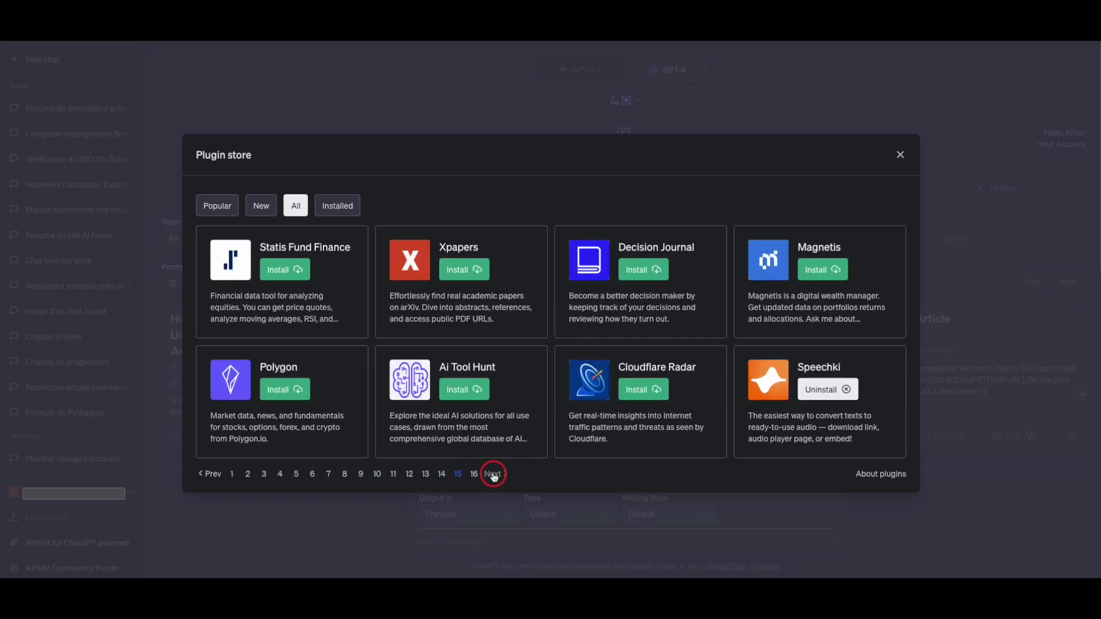
pyautogui.click(493, 475)
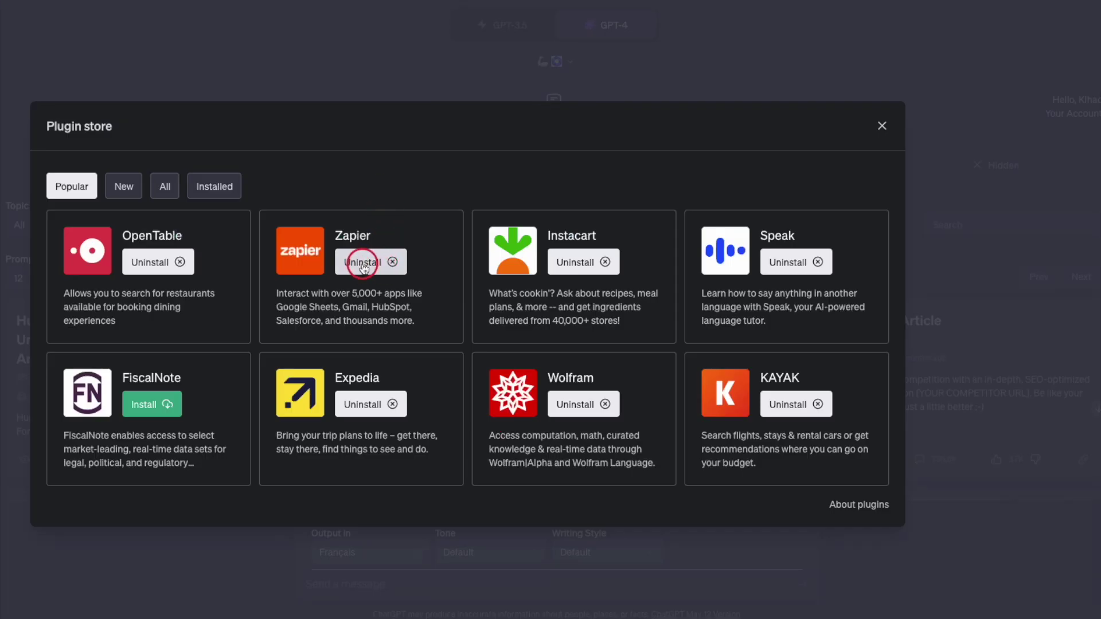
# Step: Leave the plugin store and look through the list of installed plugins for the current chat
pyautogui.click(565, 64)
pyautogui.click(568, 61)
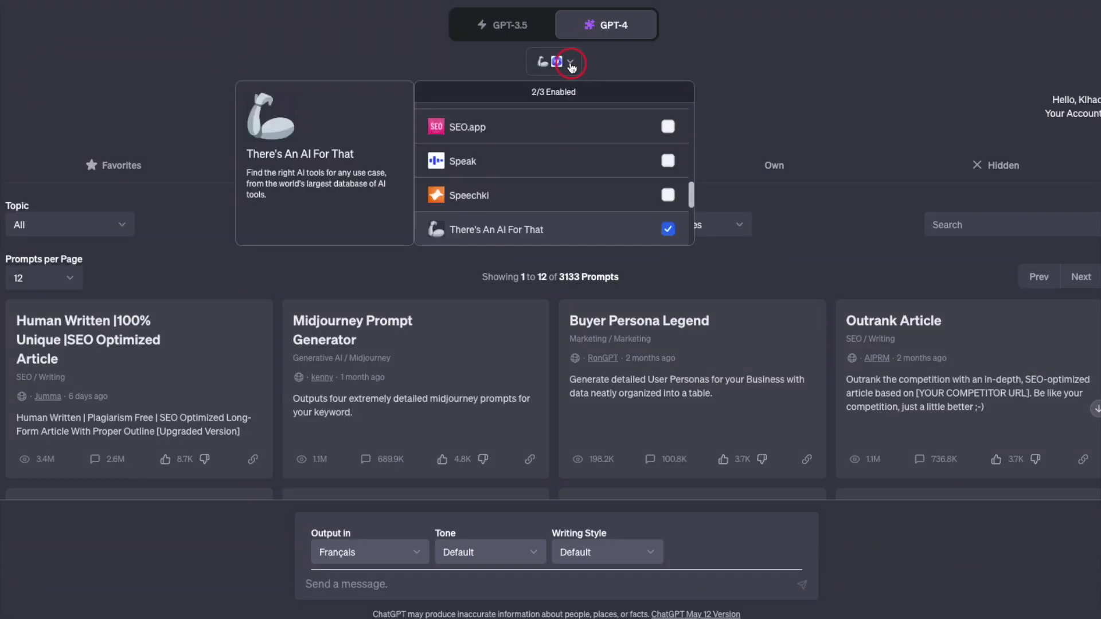
pyautogui.click(667, 182)
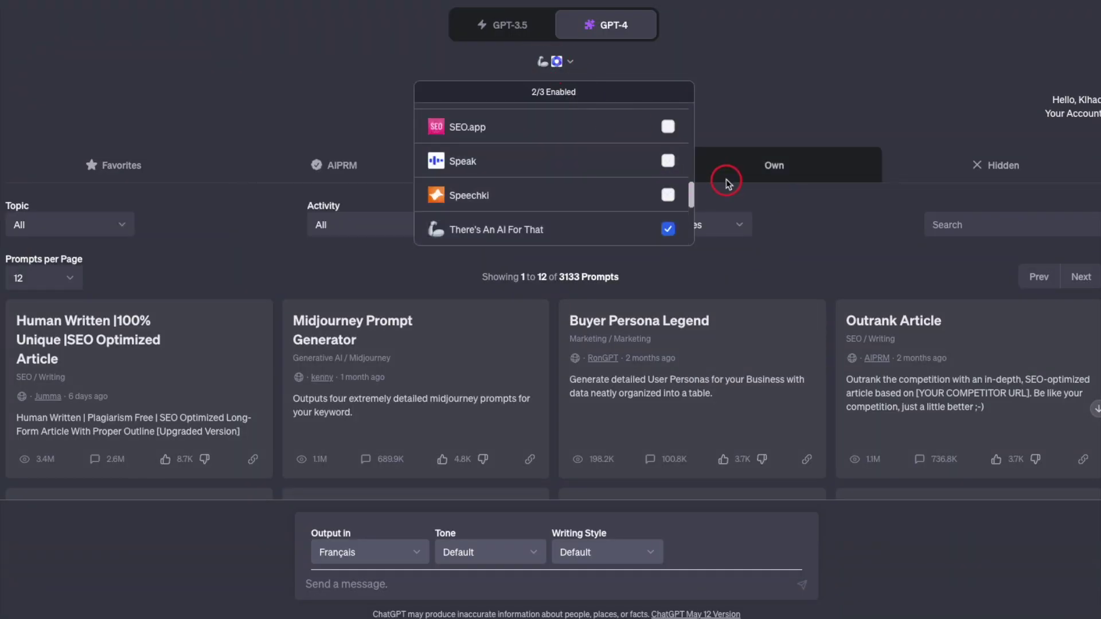
pyautogui.scroll(8, 550, 172)
pyautogui.scroll(-9, 550, 172)
pyautogui.scroll(6, 551, 172)
pyautogui.scroll(6, 551, 172)
pyautogui.scroll(-8, 551, 172)
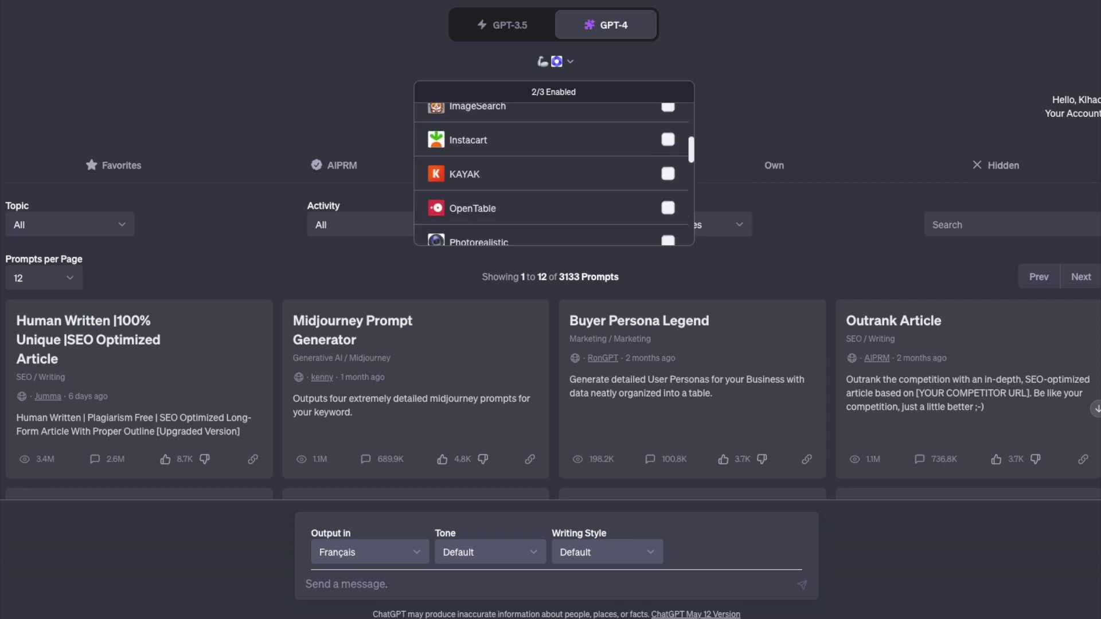
pyautogui.scroll(10, 554, 172)
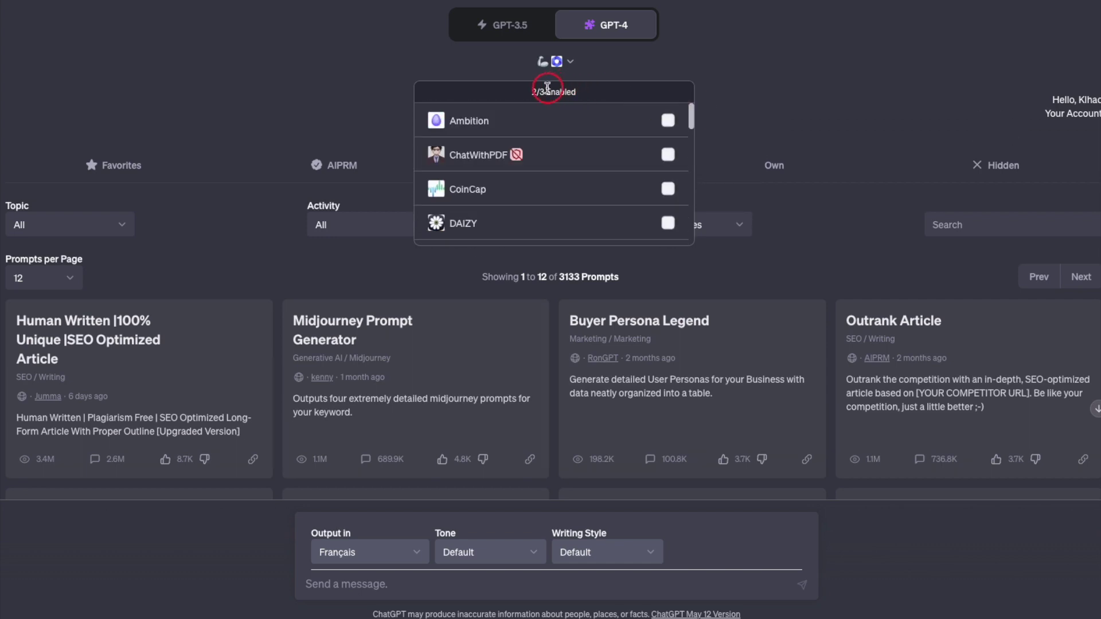
# Step: Try switching the Ambition plugin on and off in the list of installed plugins
pyautogui.moveTo(638, 133)
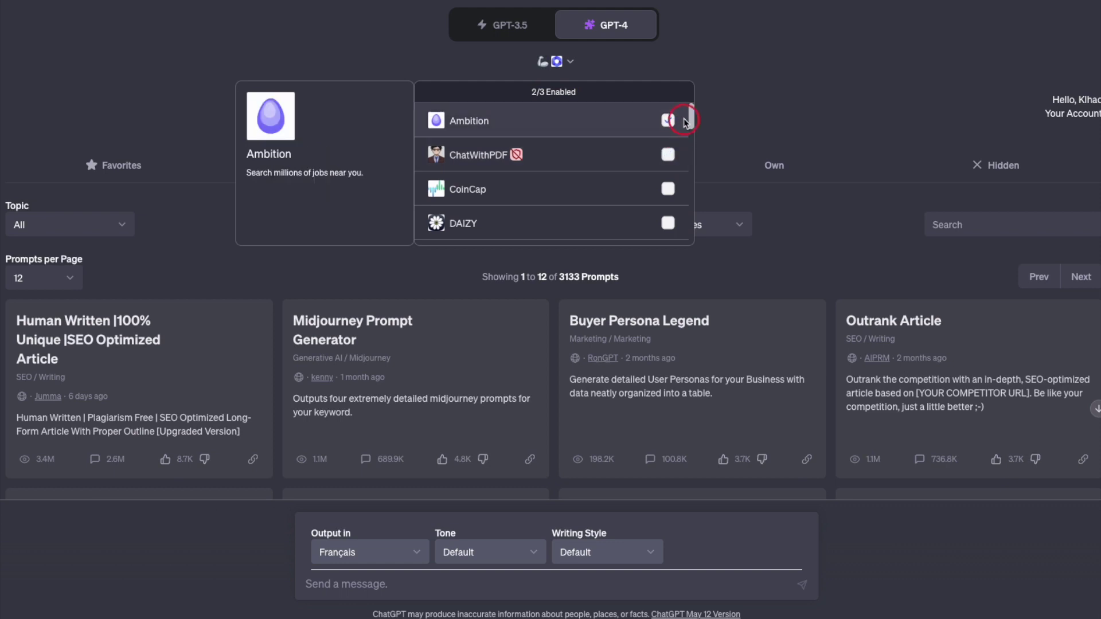
pyautogui.click(667, 128)
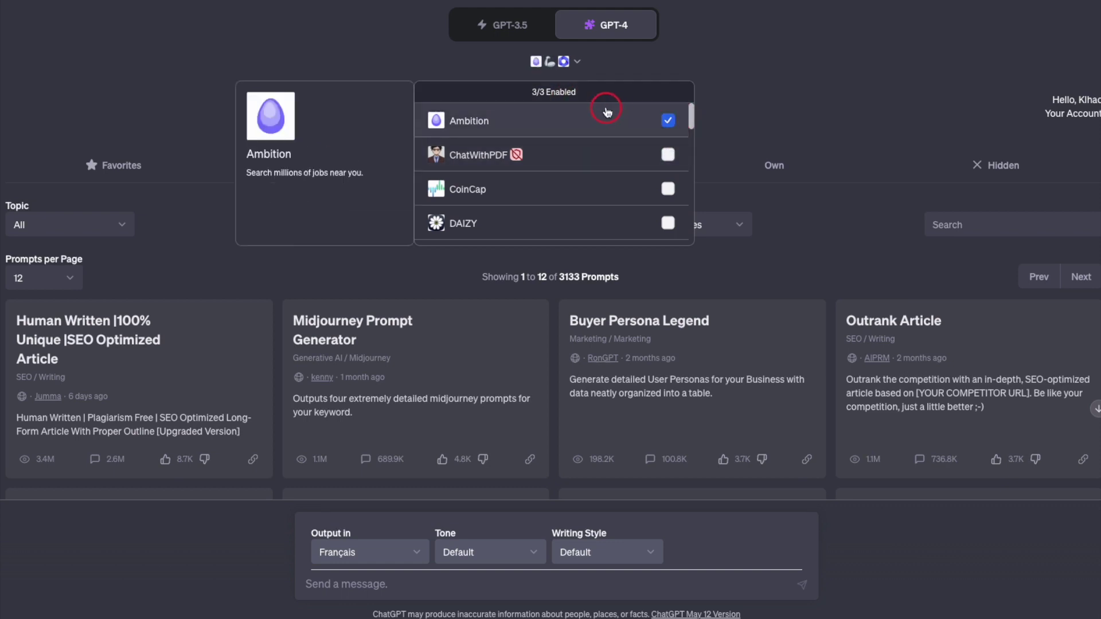
pyautogui.click(669, 120)
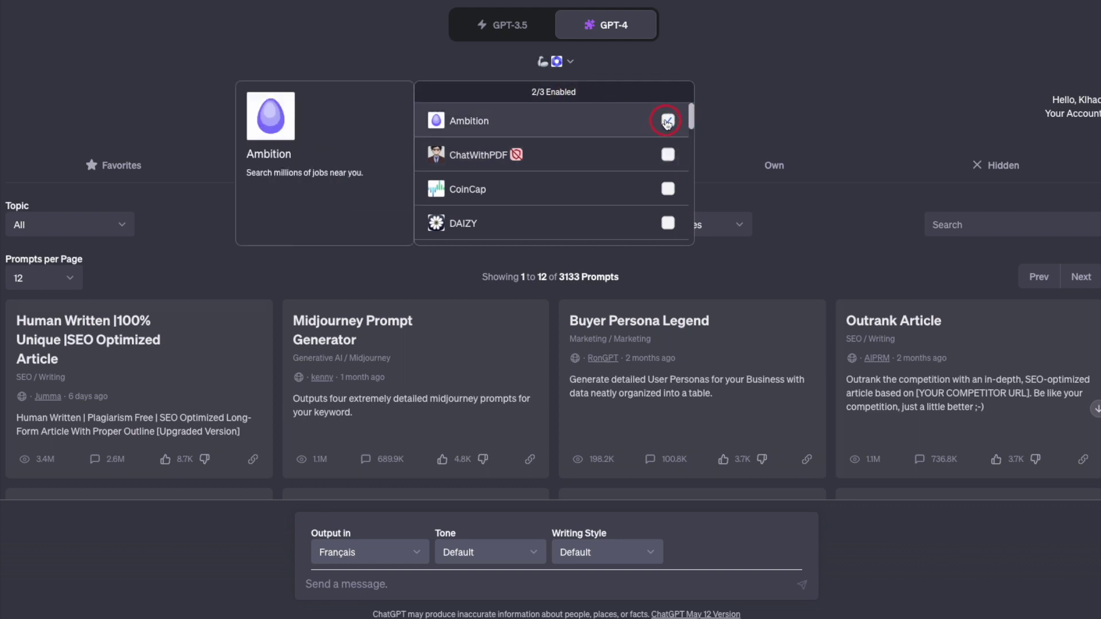
pyautogui.click(667, 123)
pyautogui.click(668, 121)
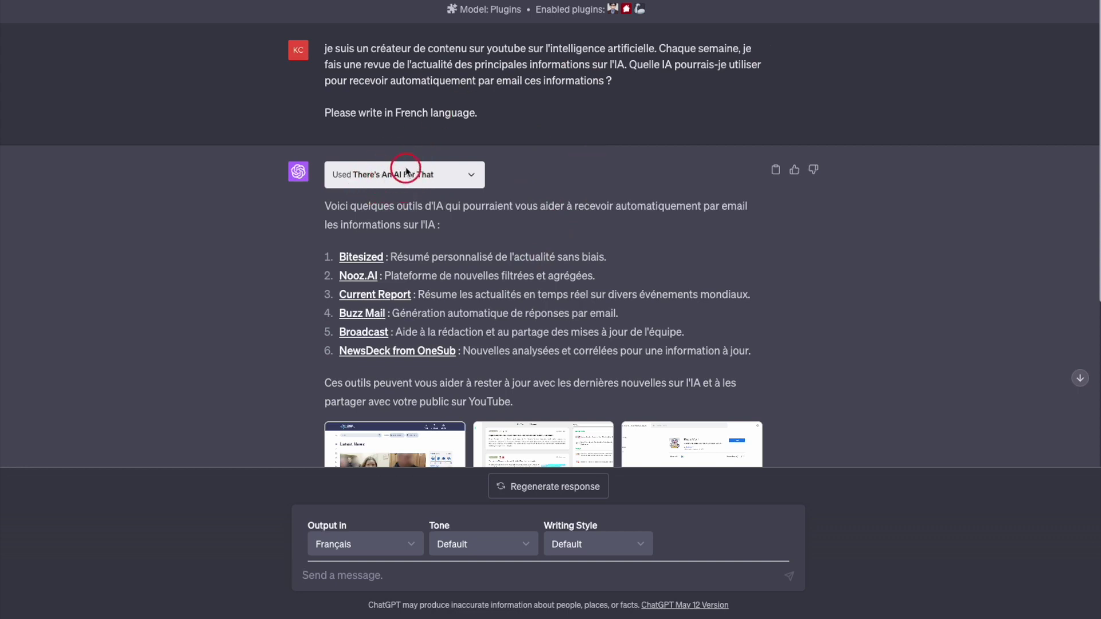
# Step: Review the There's An AI For That answer, including its suggested tools and the link previews below them
pyautogui.rightClick(513, 175)
pyautogui.press('Escape')
pyautogui.scroll(-3, 267, 295)
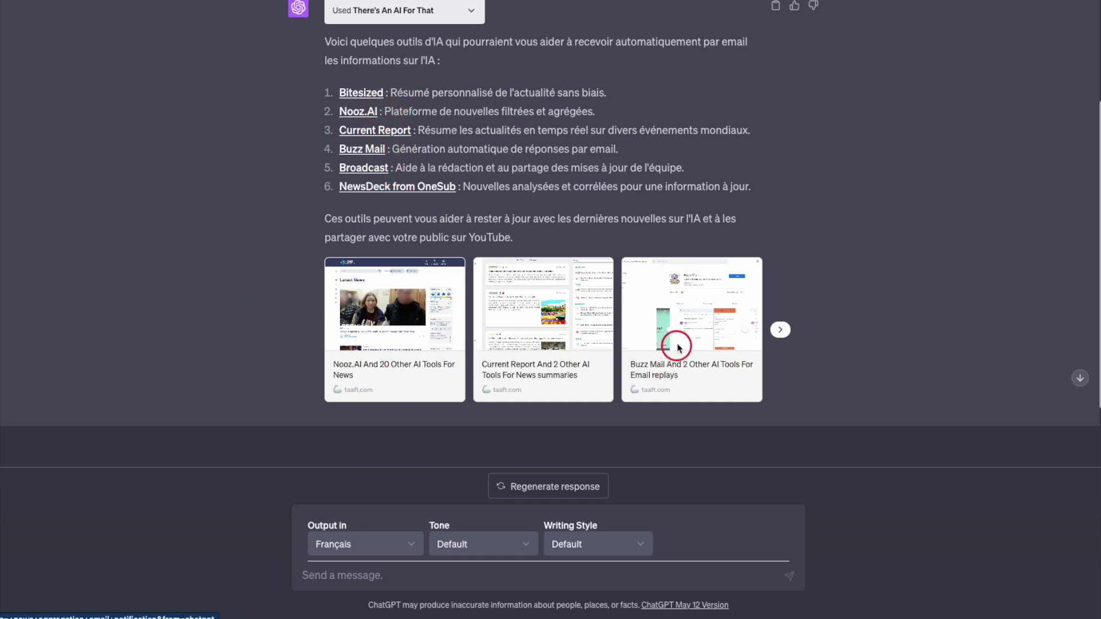
pyautogui.scroll(3, 217, 294)
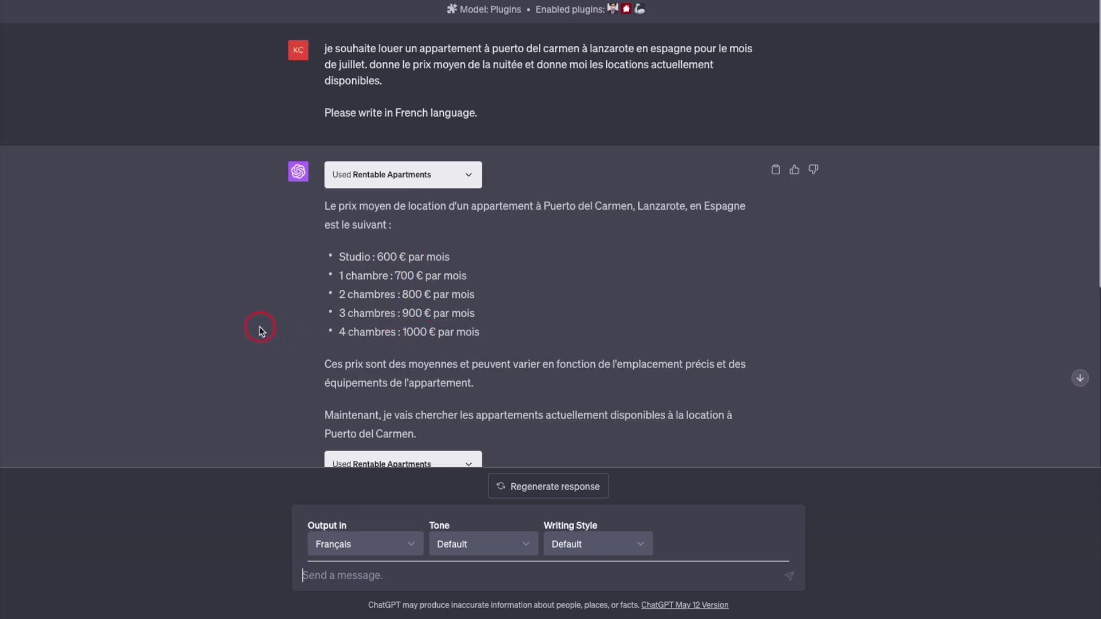
# Step: Expand the first Rentable Apartments call in the Puerto del Carmen answer and examine its request and response
pyautogui.click(469, 176)
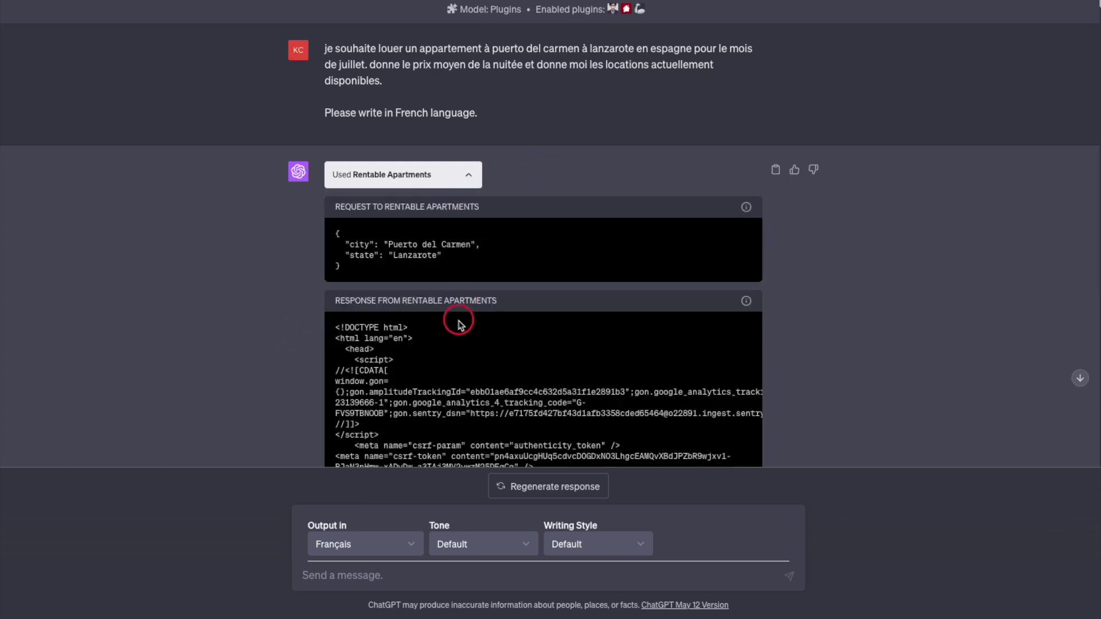
pyautogui.scroll(-15, 477, 349)
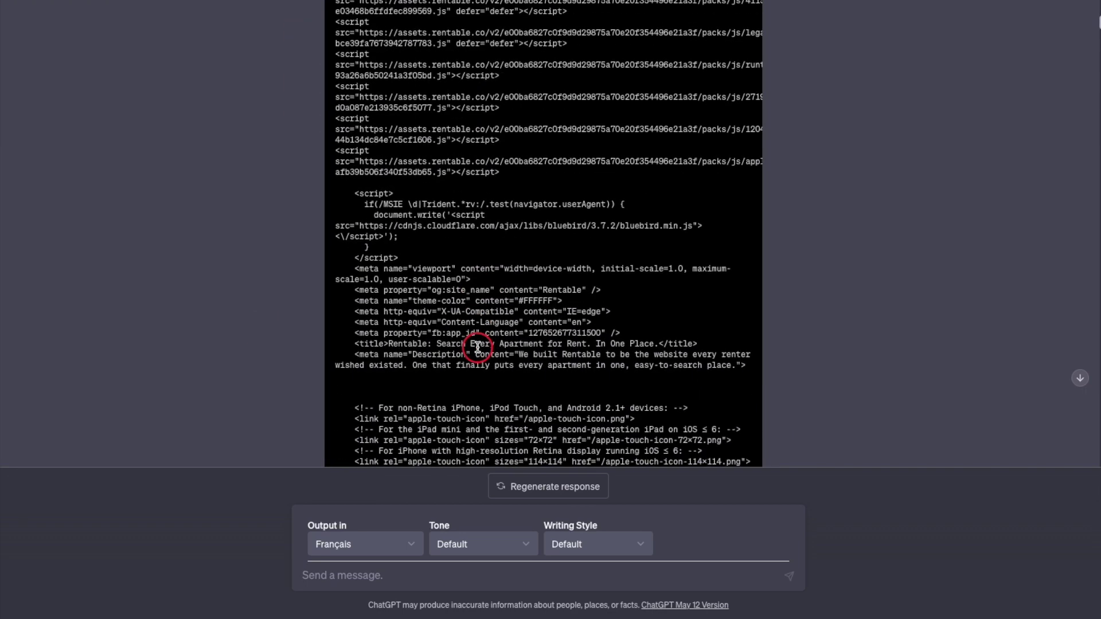
pyautogui.scroll(15, 477, 348)
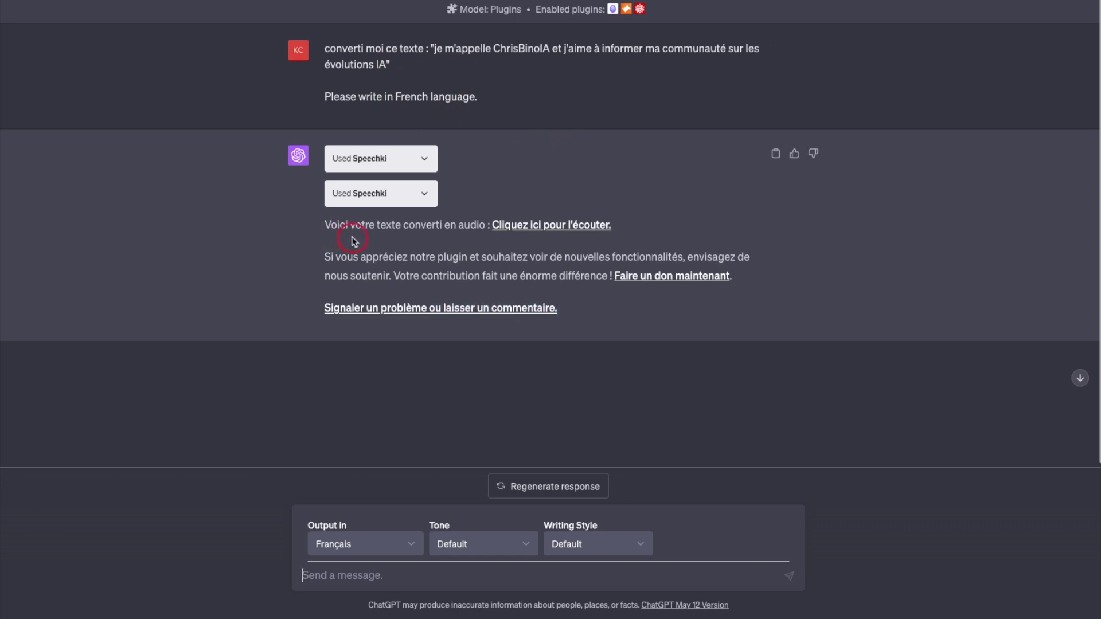
# Step: Open the audio link in the Speechki answer and play the converted text
pyautogui.click(519, 235)
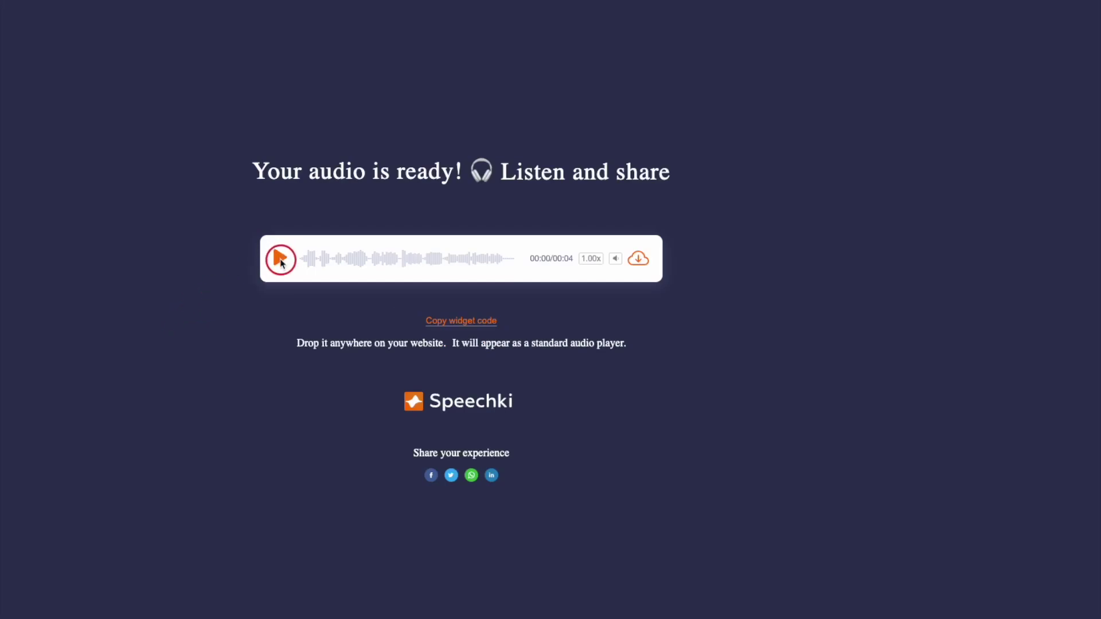
pyautogui.click(282, 261)
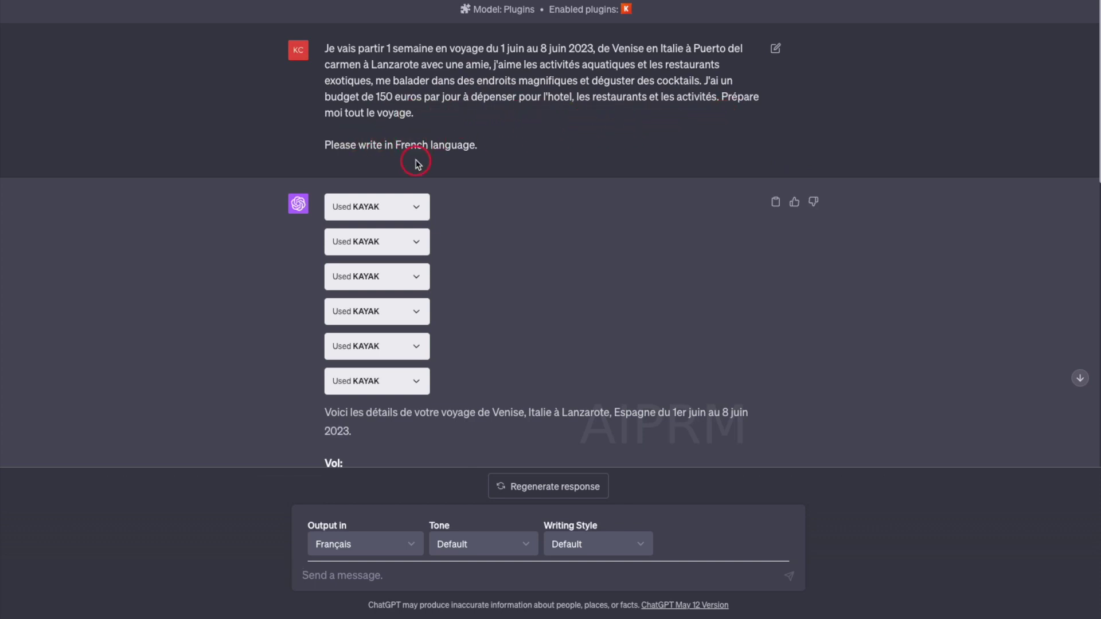
# Step: Review the KAYAK trip plan from Venice to Lanzarote, including flights, hotel, car rental and activity suggestions
pyautogui.scroll(-6, 314, 106)
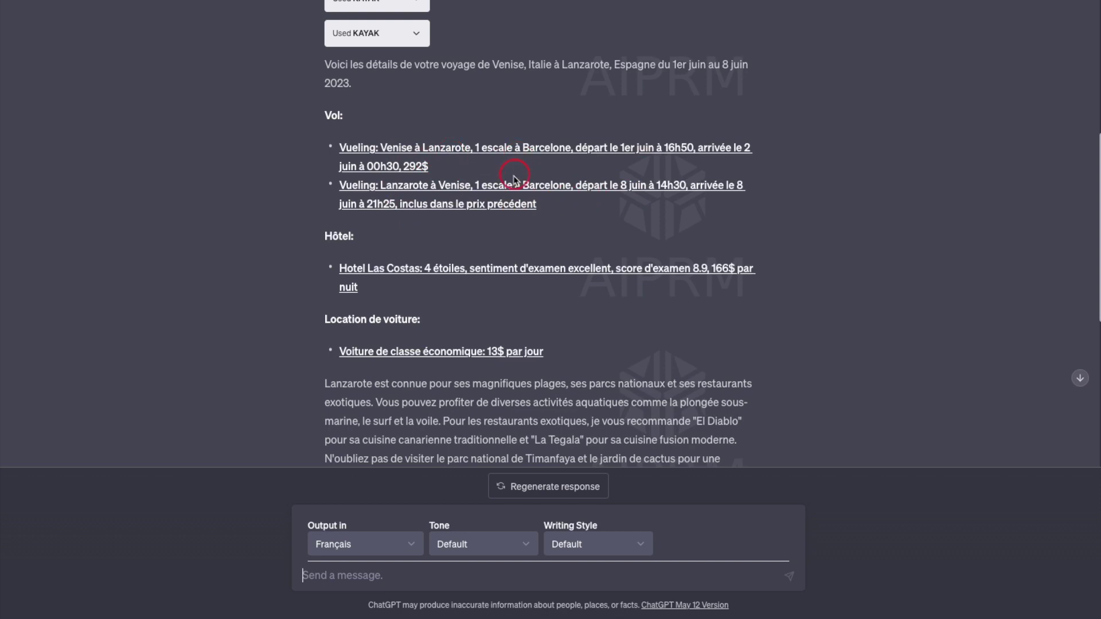
pyautogui.scroll(-5, 278, 235)
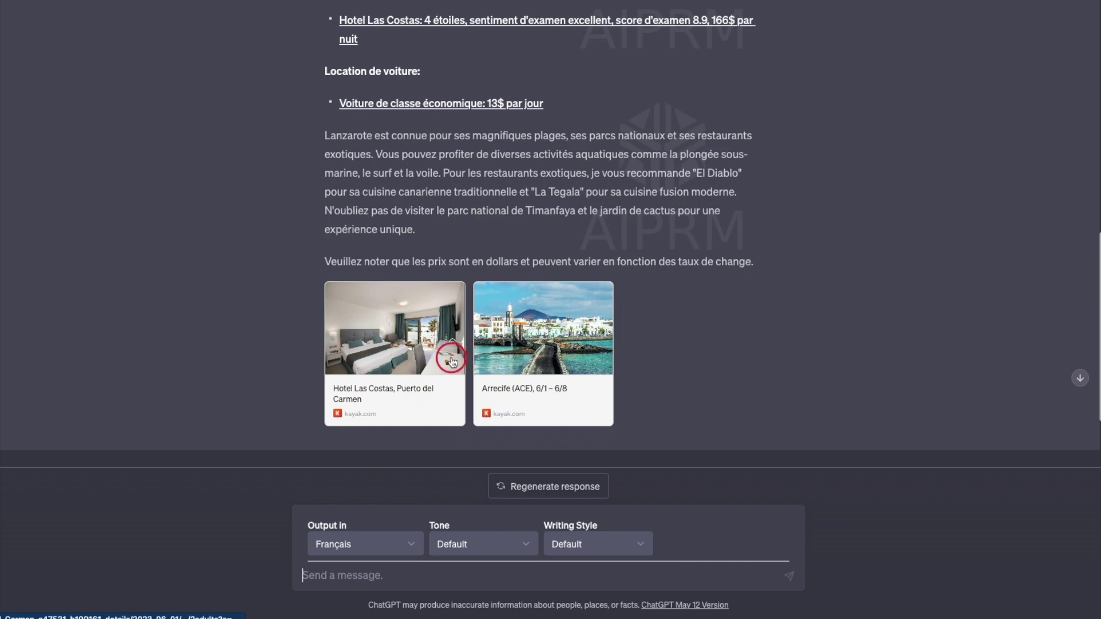
# Step: Review the Expedia answer for the Lanzarote trip, including its three accommodation options in Puerto del Carmen
pyautogui.scroll(10, 223, 307)
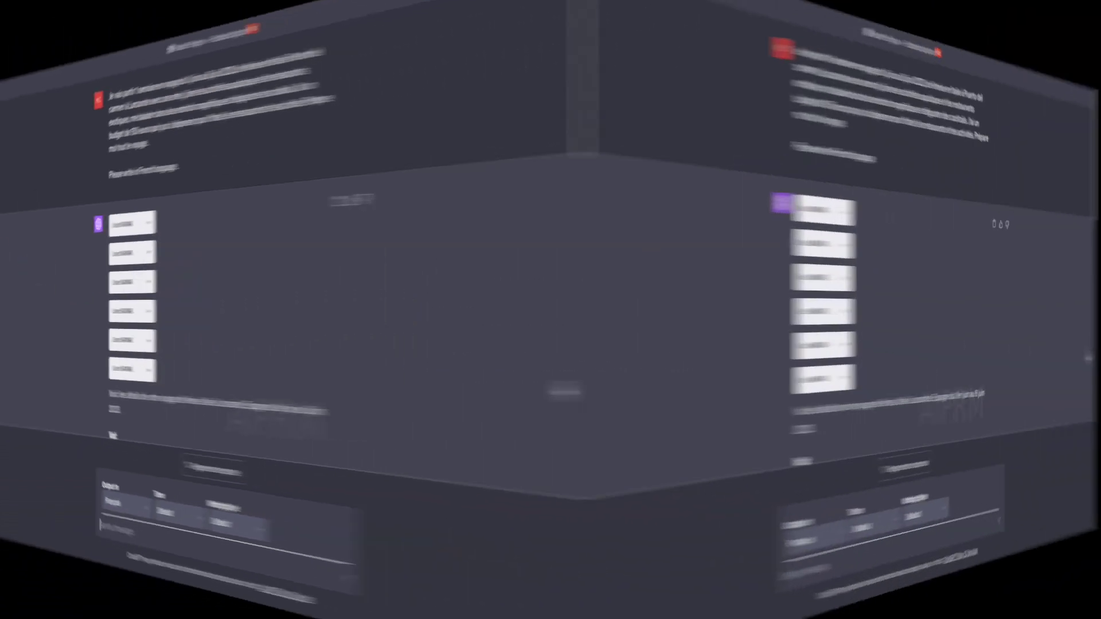
pyautogui.scroll(15, 270, 239)
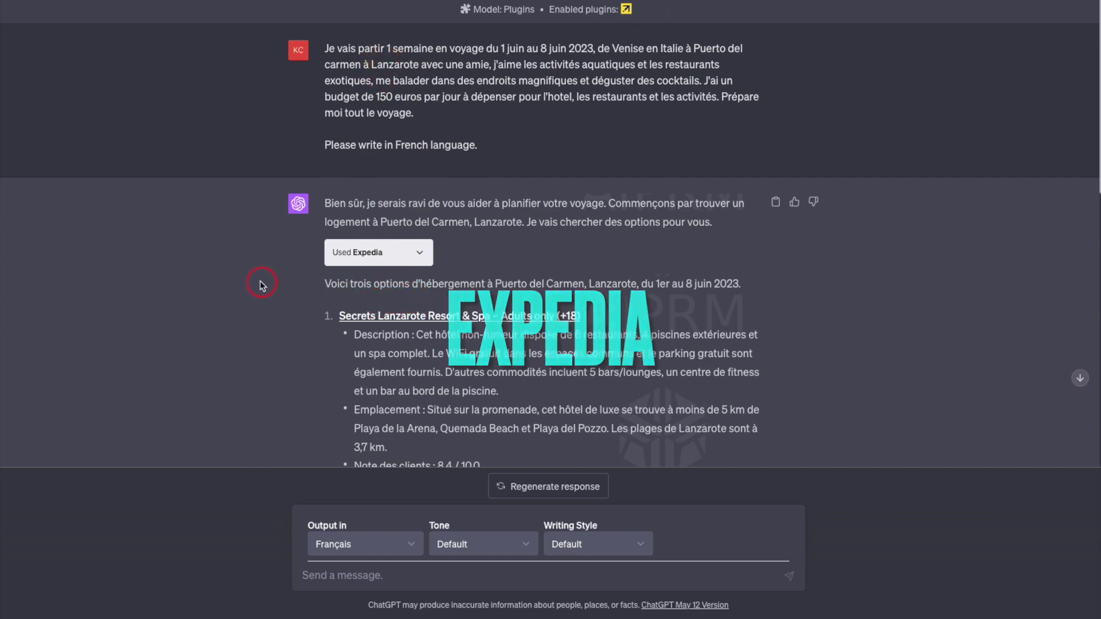
pyautogui.scroll(-3, 192, 278)
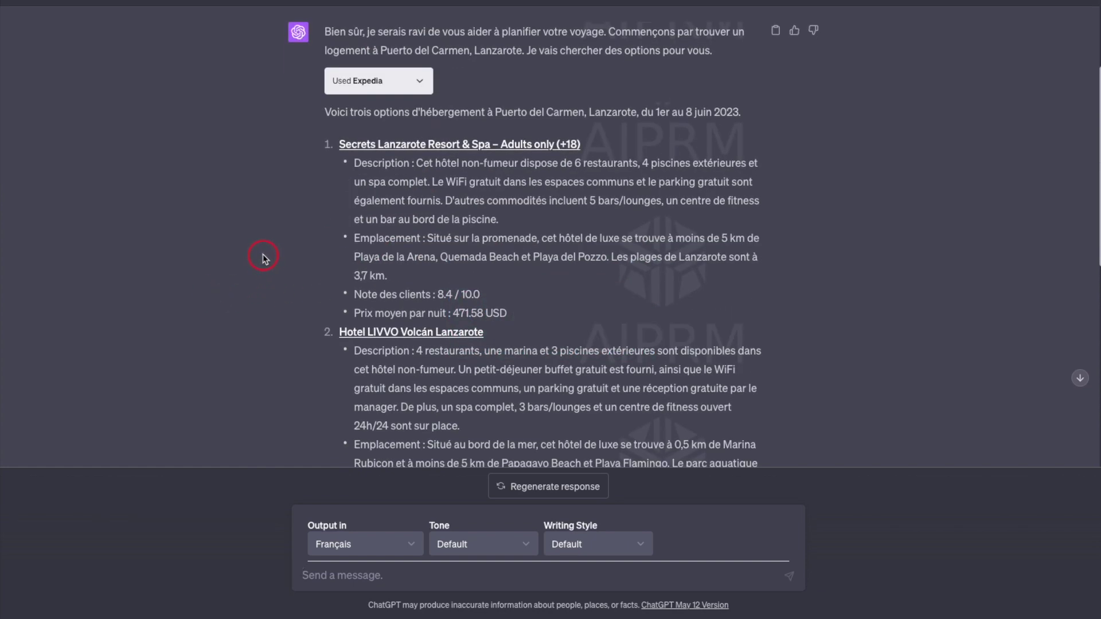
pyautogui.scroll(-6, 232, 270)
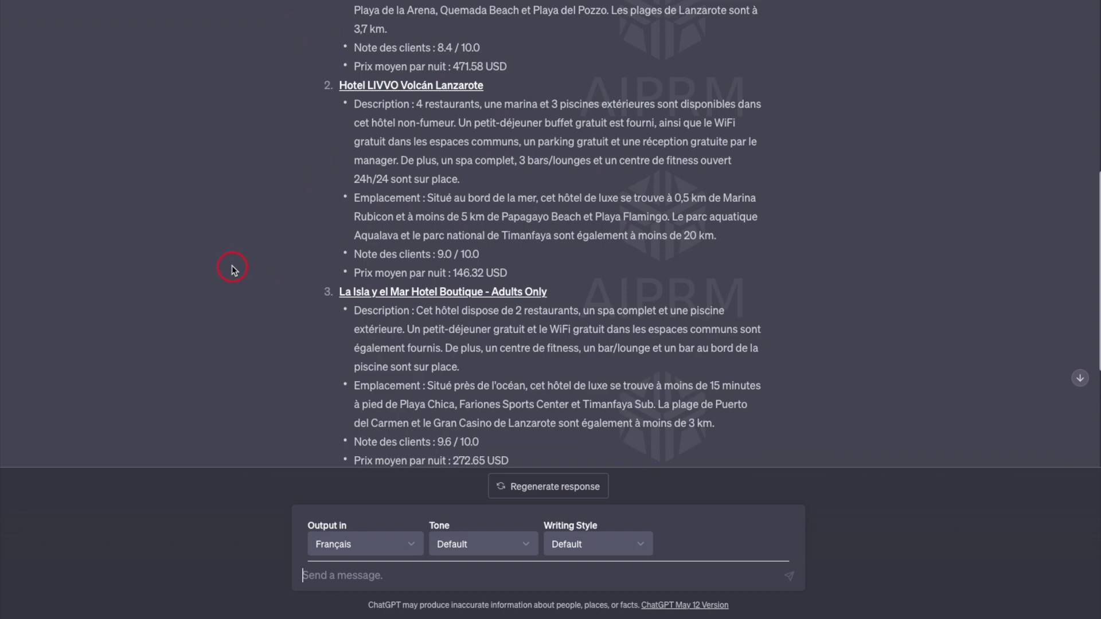
pyautogui.scroll(-2, 232, 269)
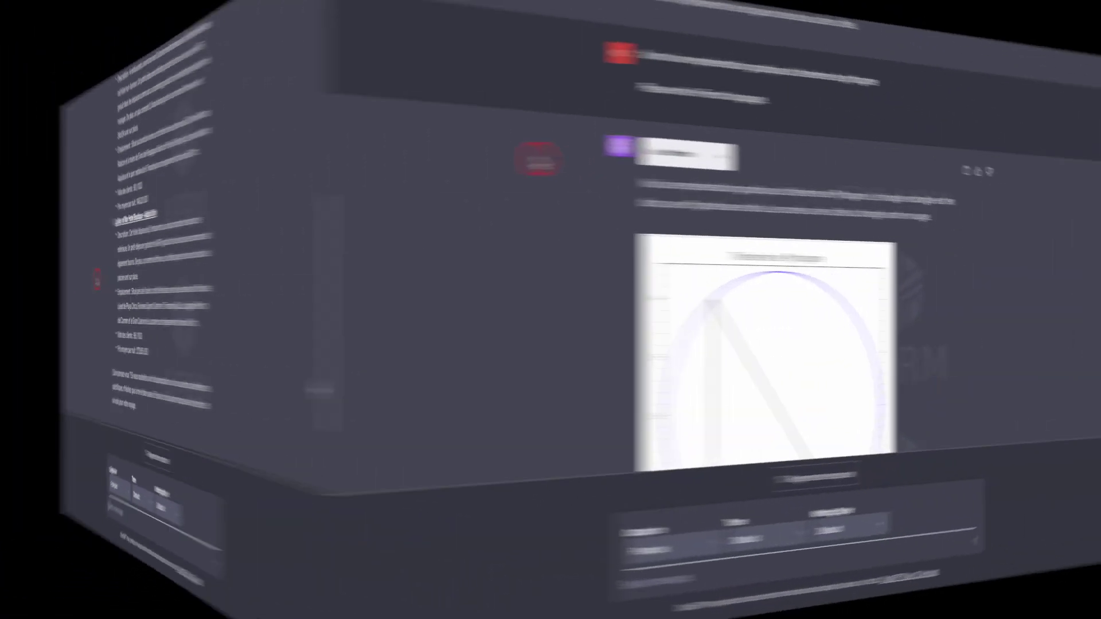
# Step: Review the Wolfram conversation on the Pythagorean theorem, including the formula and its graphical representation
pyautogui.scroll(1, 195, 184)
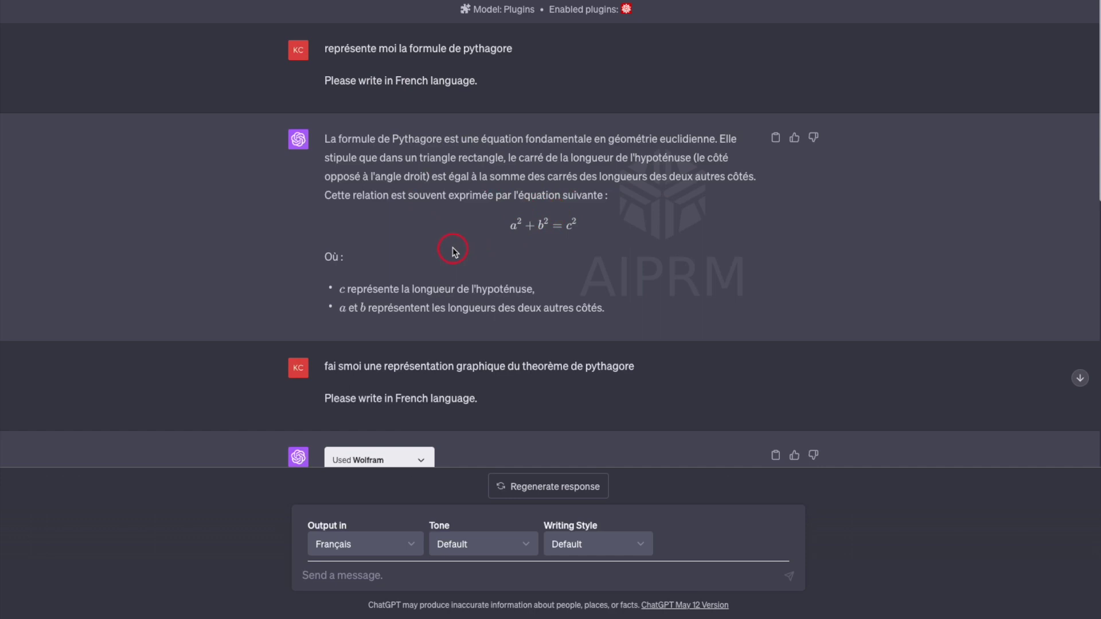
pyautogui.scroll(-1, 453, 251)
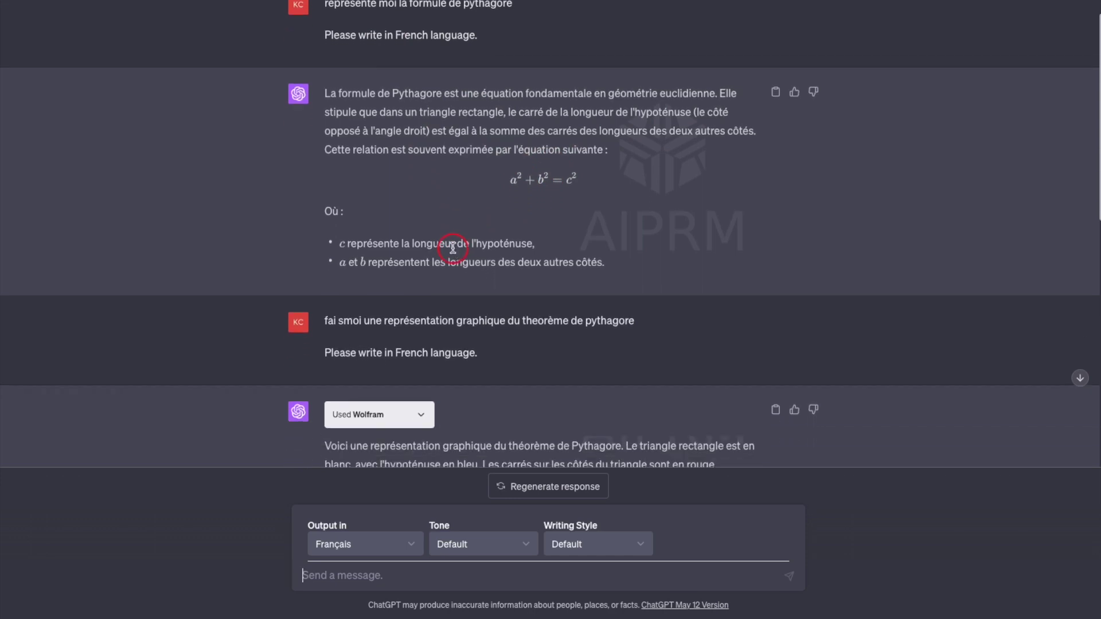
pyautogui.scroll(-5, 453, 248)
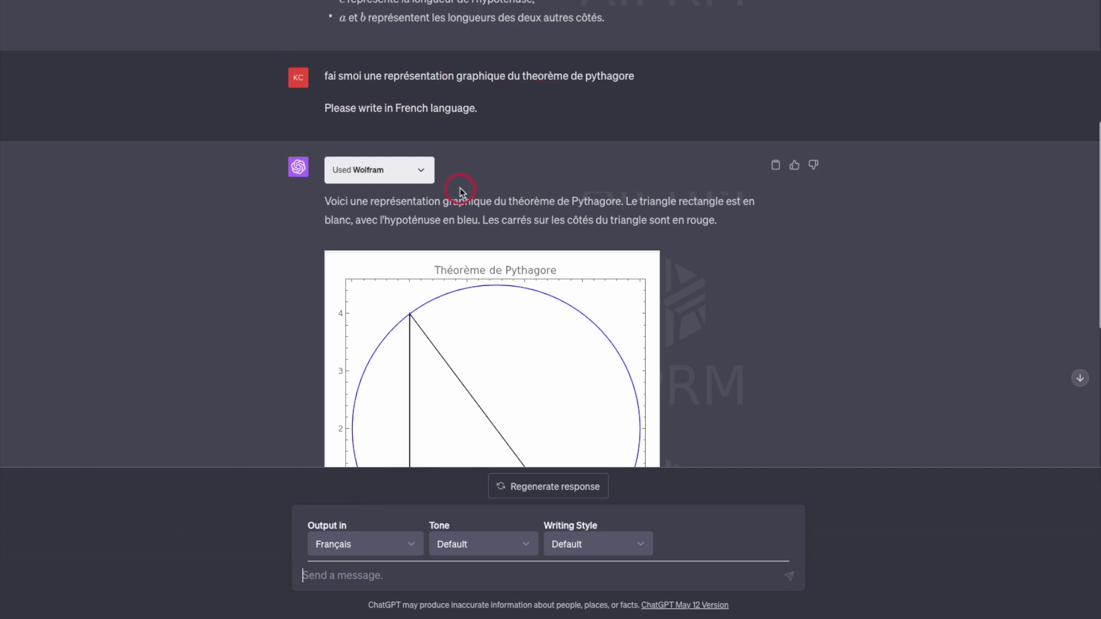
pyautogui.scroll(-2, 460, 192)
pyautogui.scroll(-2, 461, 192)
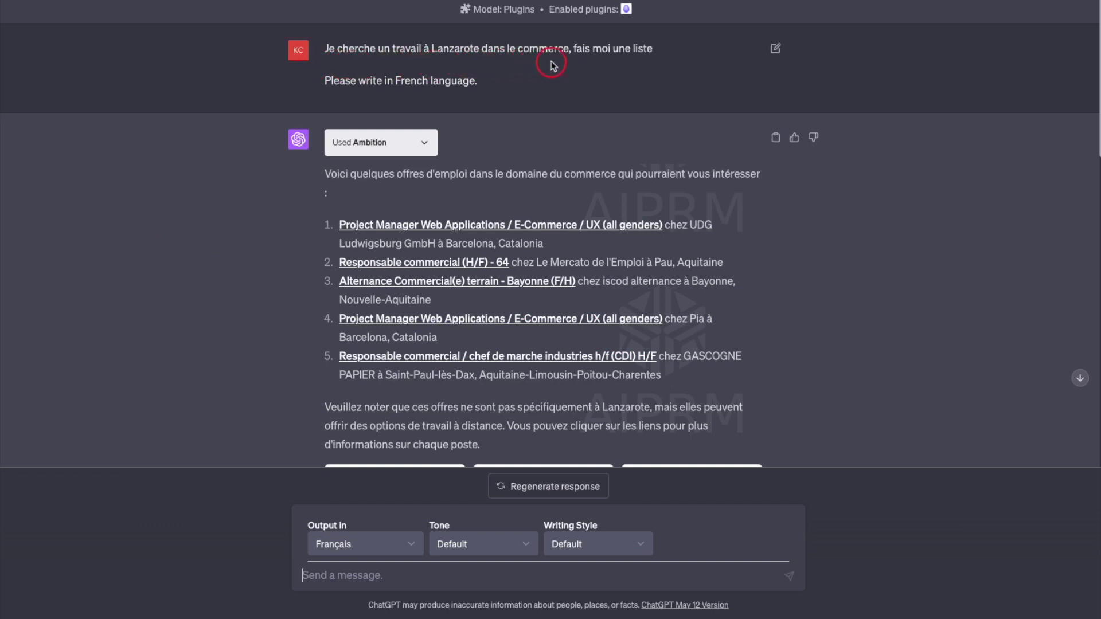
# Step: Review the Ambition answer listing commerce job offers for Lanzarote and the preview cards below it
pyautogui.scroll(-2, 195, 270)
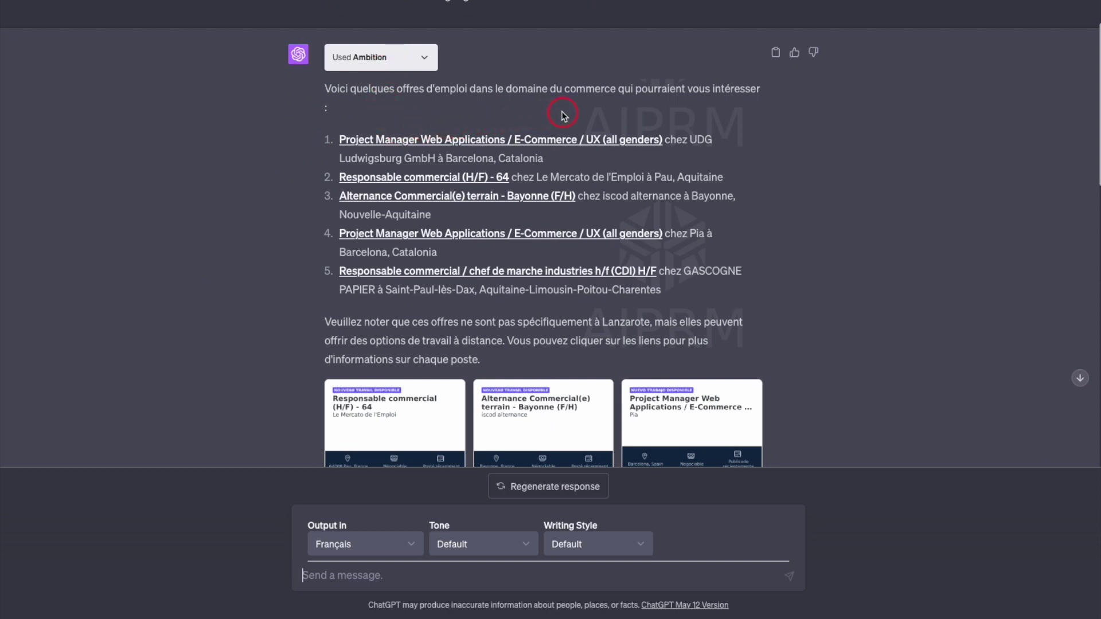
pyautogui.scroll(2, 224, 275)
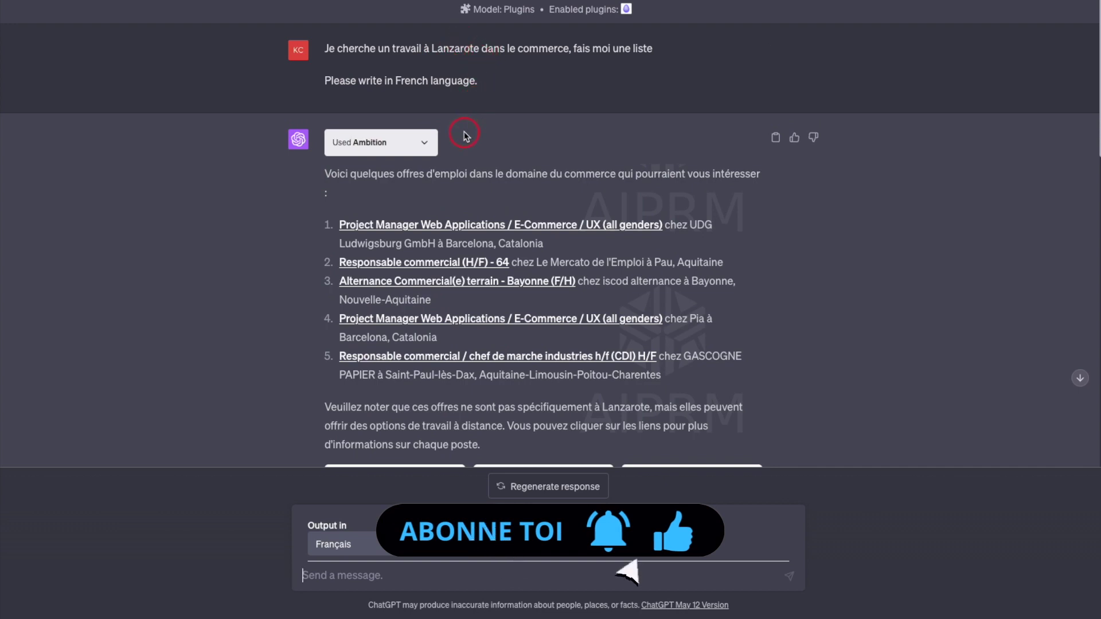
pyautogui.scroll(-3, 466, 135)
# Step: Review the DAIZY conversation on weekly performance, including the five-crypto projection and the Bitcoin and Ethereum estimate request for 30 May 2023
pyautogui.scroll(1, 465, 136)
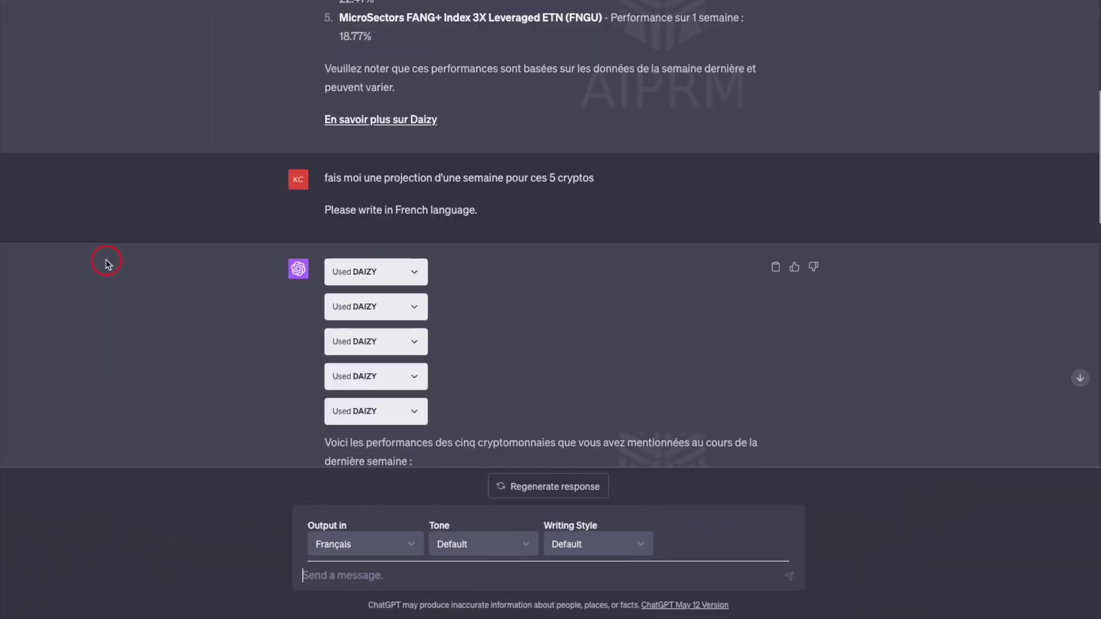
pyautogui.scroll(3, 106, 263)
pyautogui.scroll(3, 106, 264)
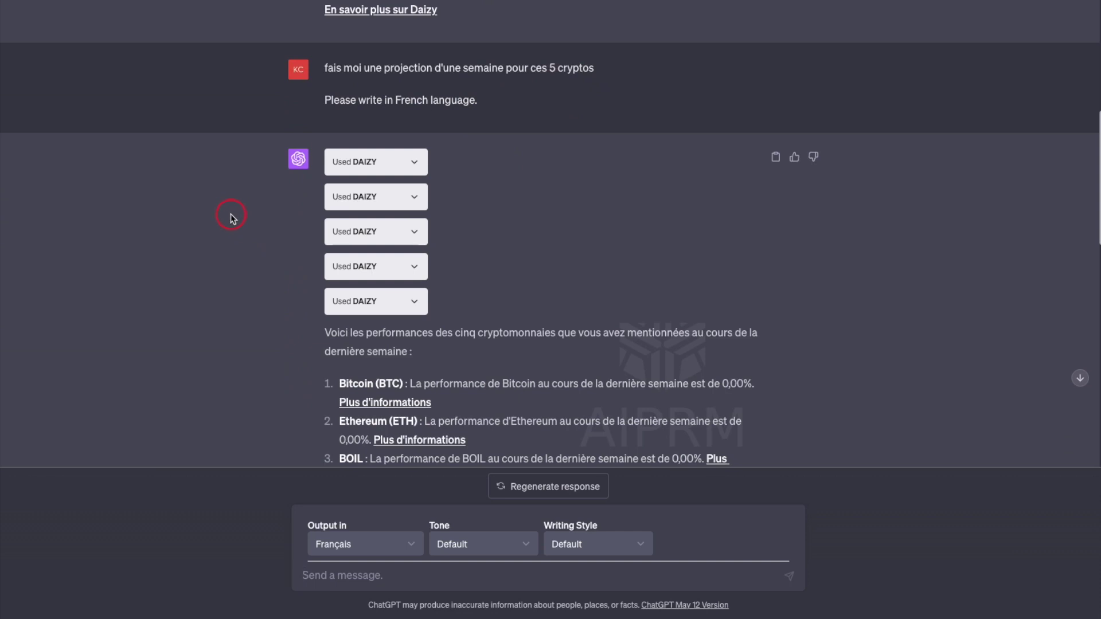
pyautogui.scroll(-4, 233, 218)
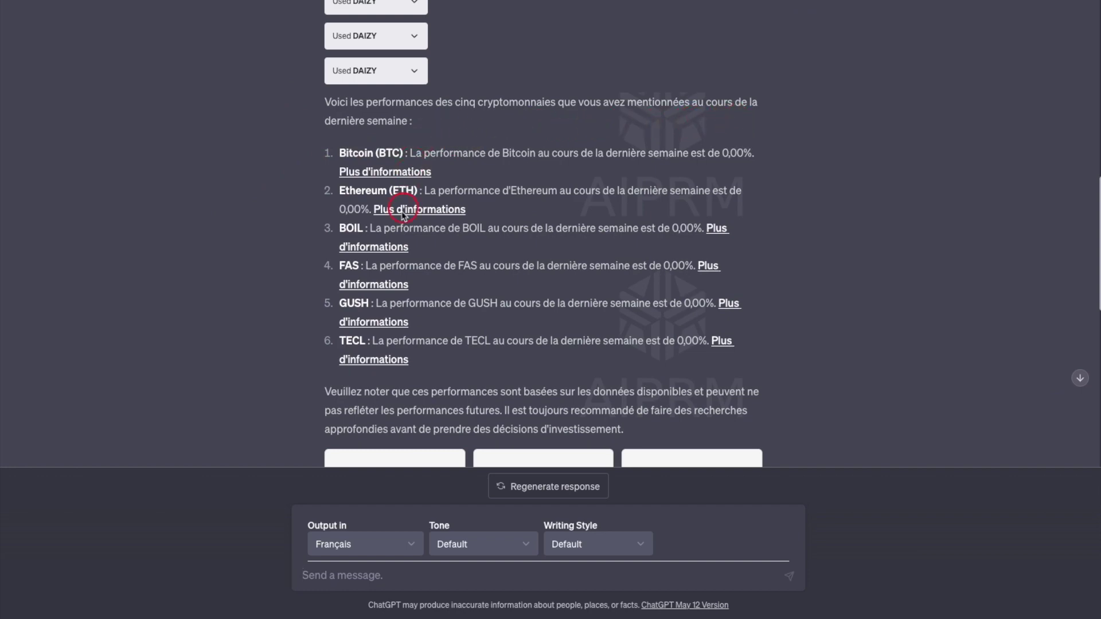
pyautogui.scroll(-5, 256, 279)
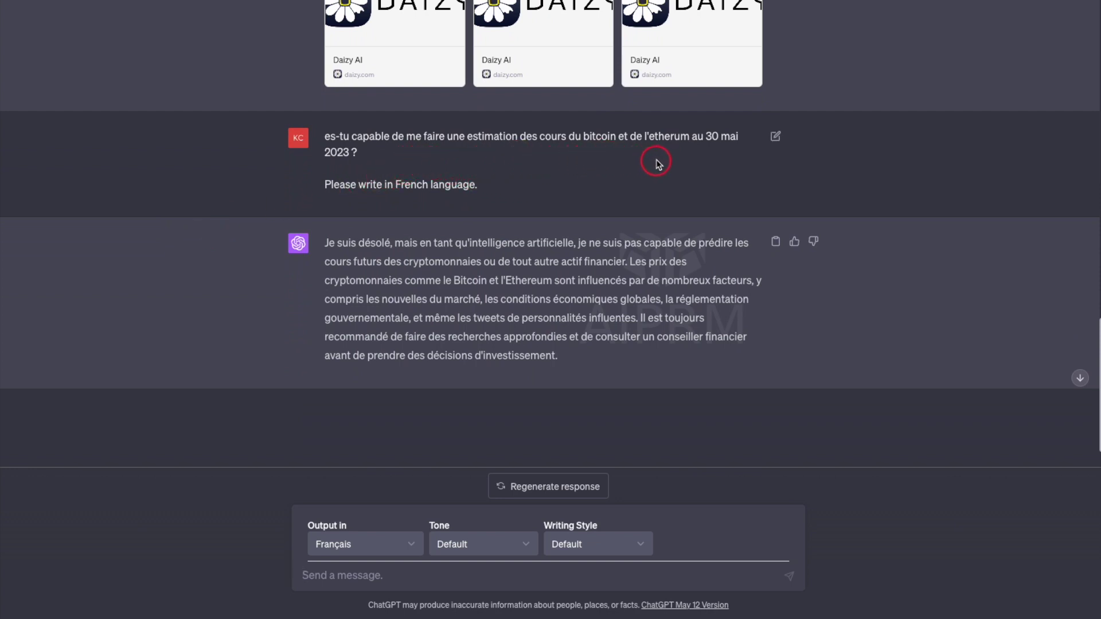
pyautogui.rightClick(719, 153)
pyautogui.click(617, 176)
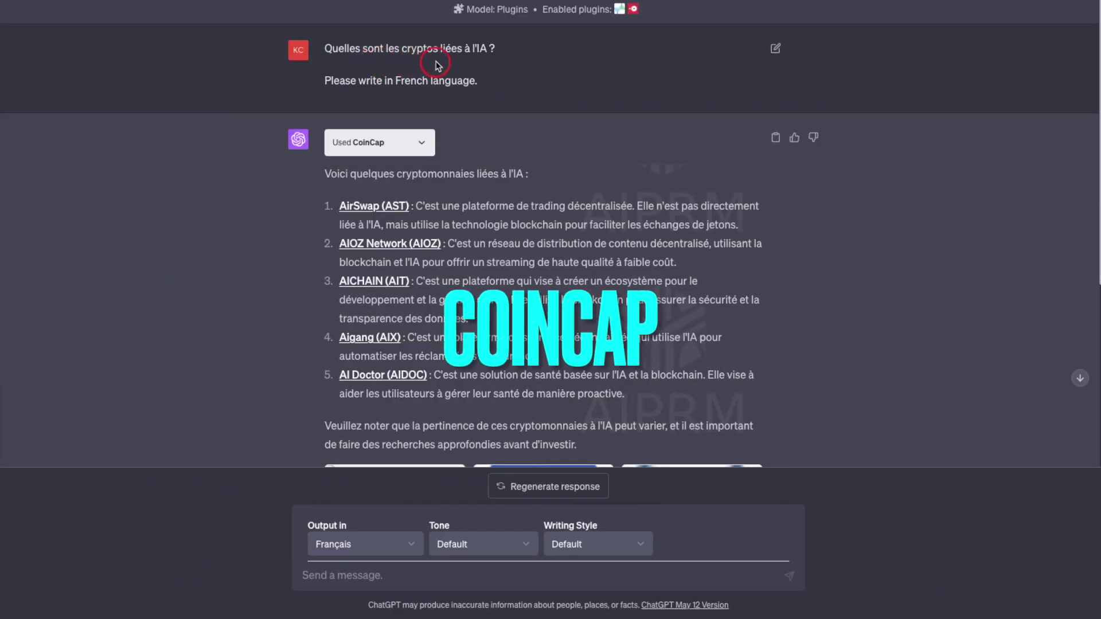
# Step: Review the CoinCap list of AI-related cryptocurrencies and the OpenTable restaurant suggestions for Puerto del Carmen
pyautogui.scroll(-1, 237, 235)
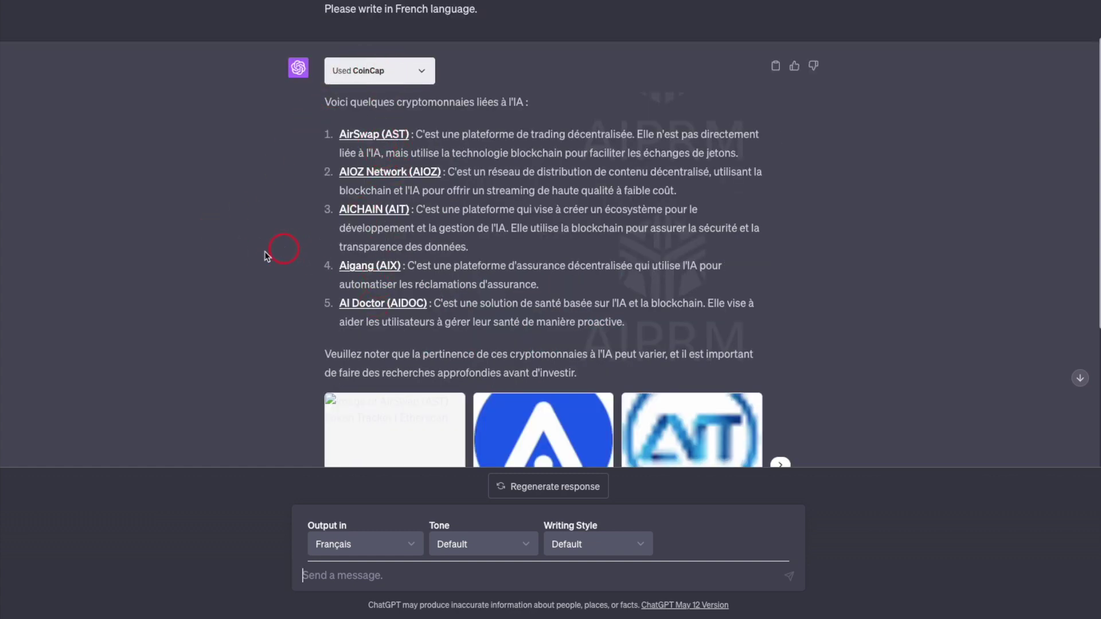
pyautogui.scroll(-2, 215, 256)
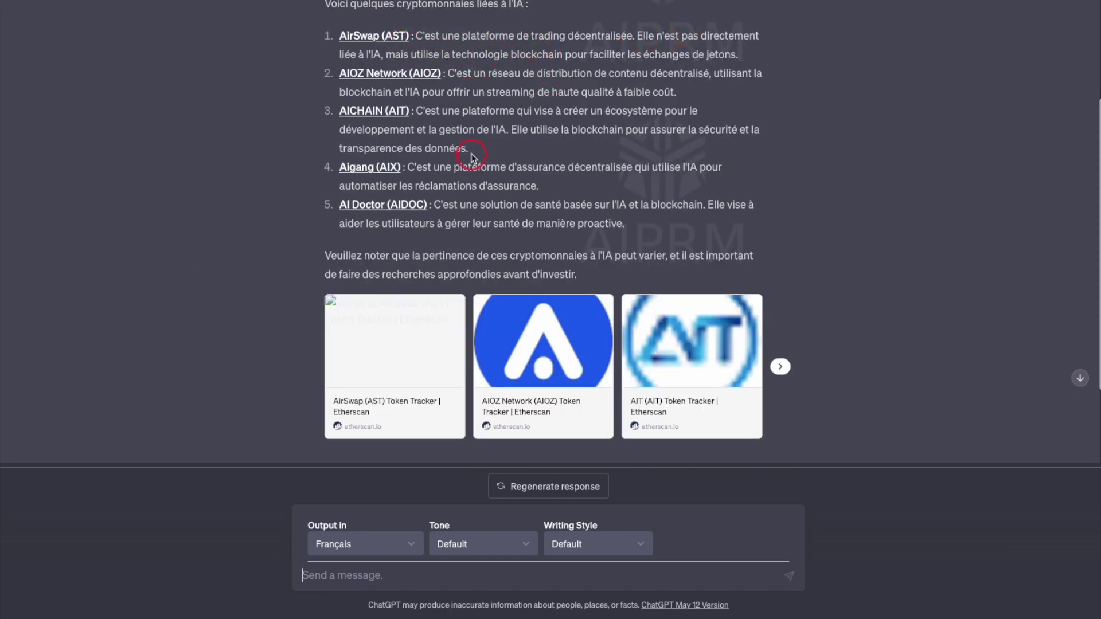
pyautogui.scroll(3, 84, 270)
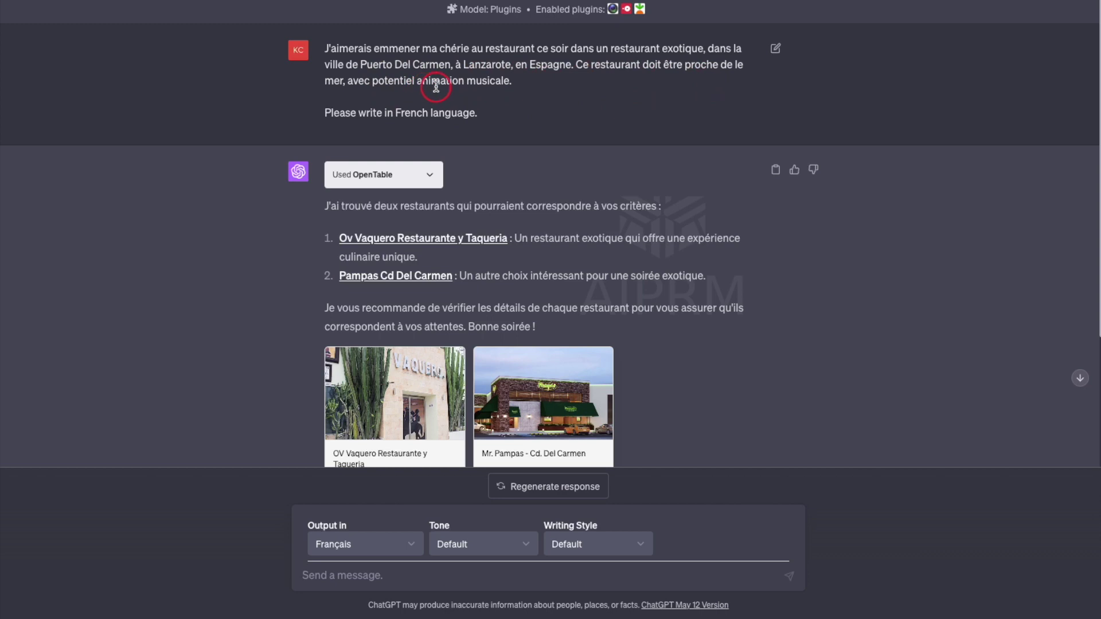
pyautogui.scroll(-2, 368, 253)
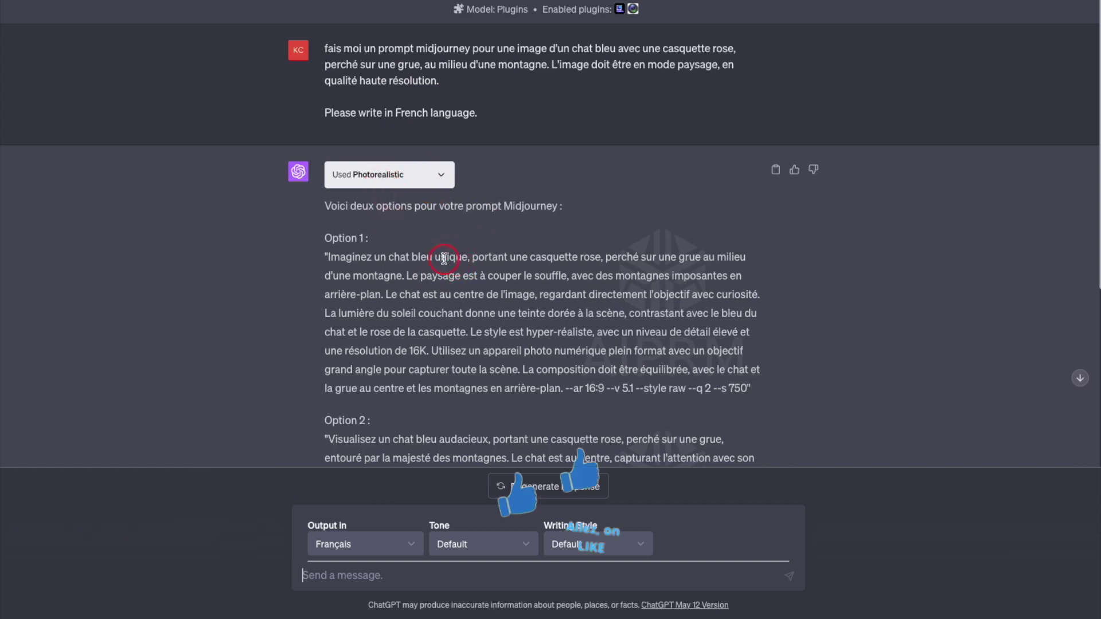
# Step: Read the Photorealistic plugin's two blue cat prompts and inspect the Midjourney images generated from them in the Discord inbox mentions
pyautogui.scroll(-3, 432, 267)
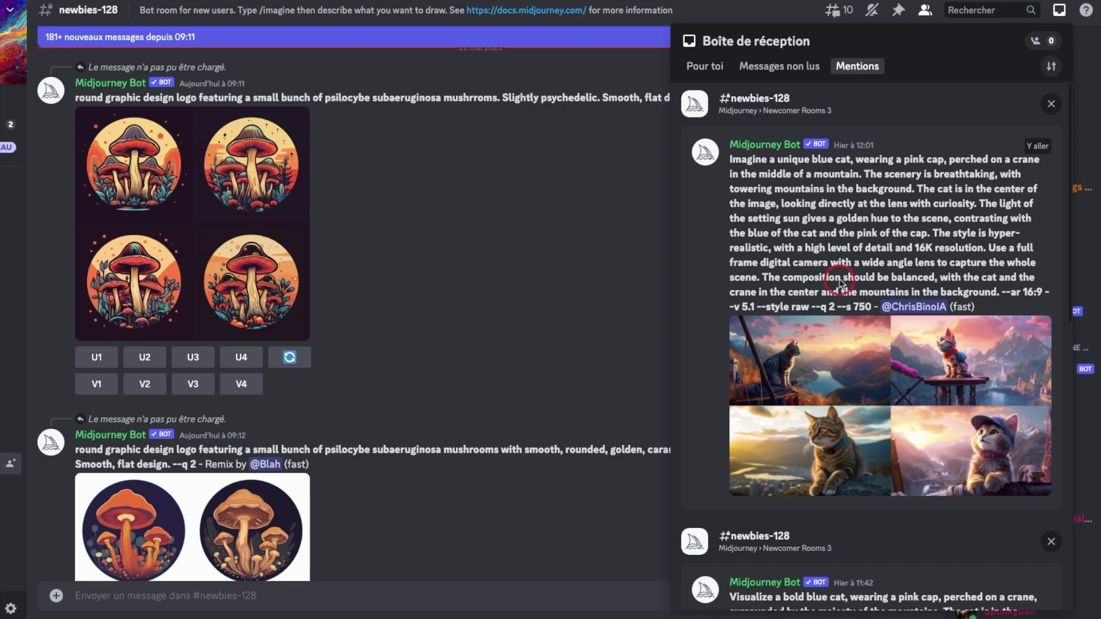
pyautogui.scroll(-1, 839, 281)
pyautogui.scroll(-1, 839, 281)
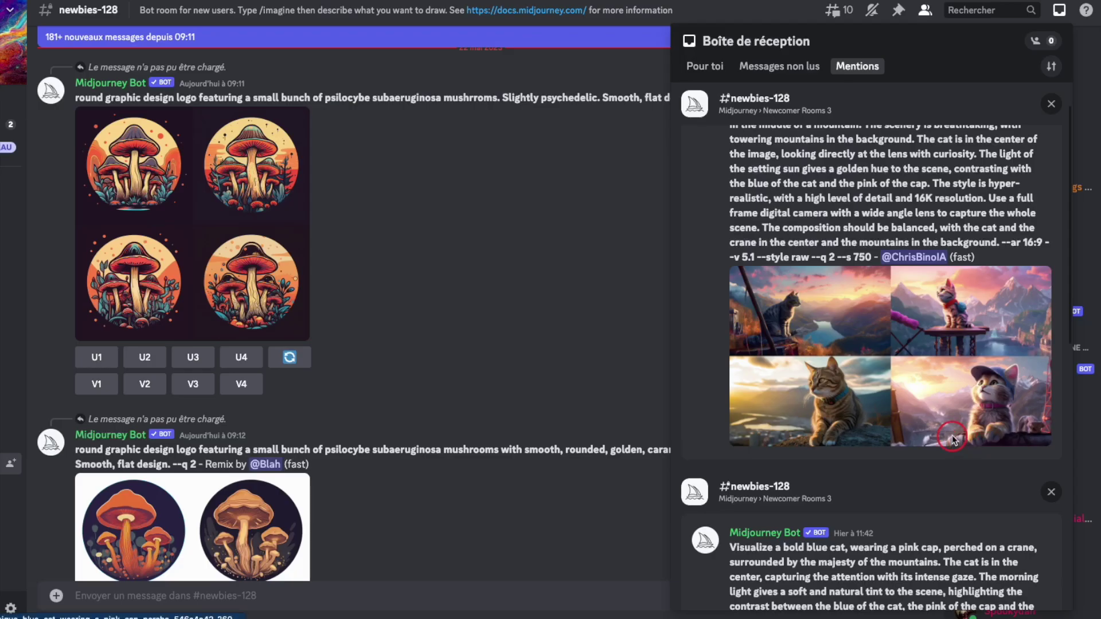
pyautogui.scroll(-5, 866, 453)
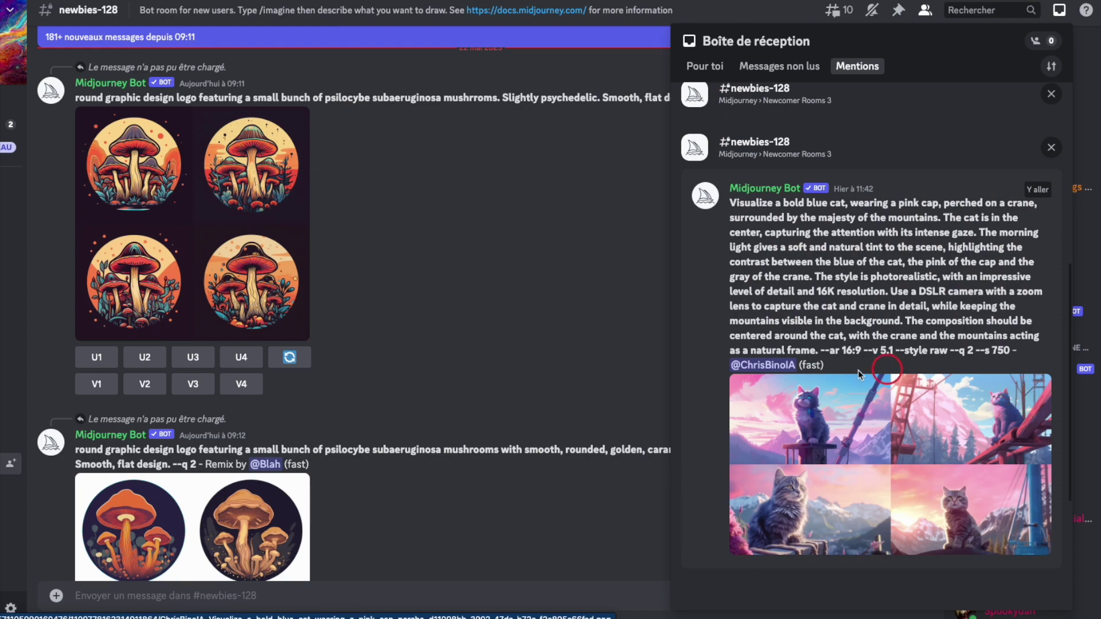
pyautogui.click(846, 457)
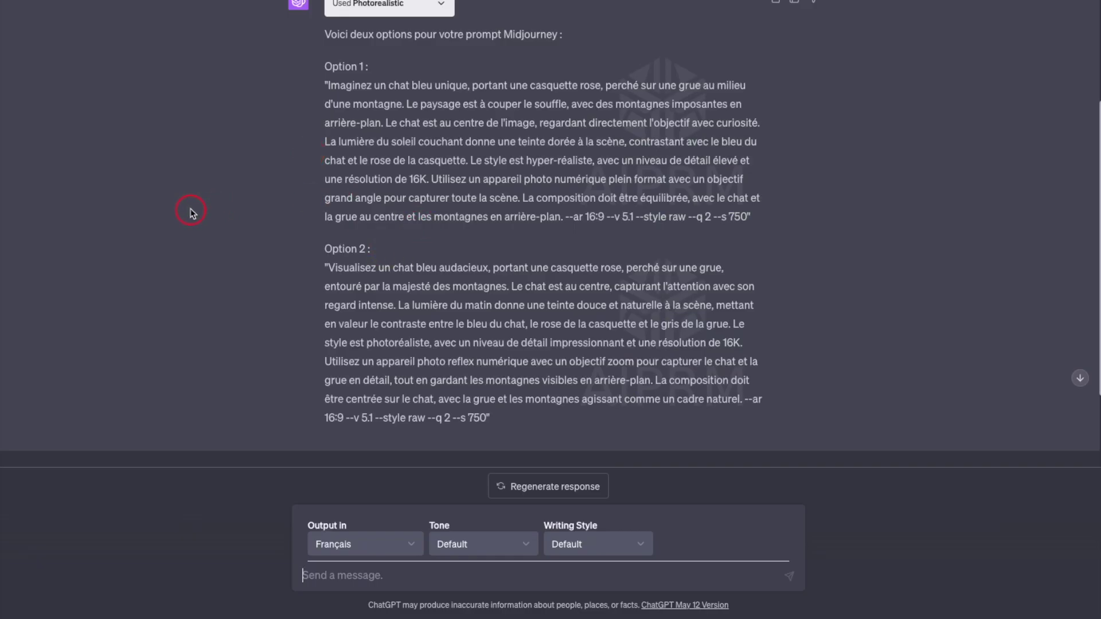
pyautogui.scroll(3, 192, 214)
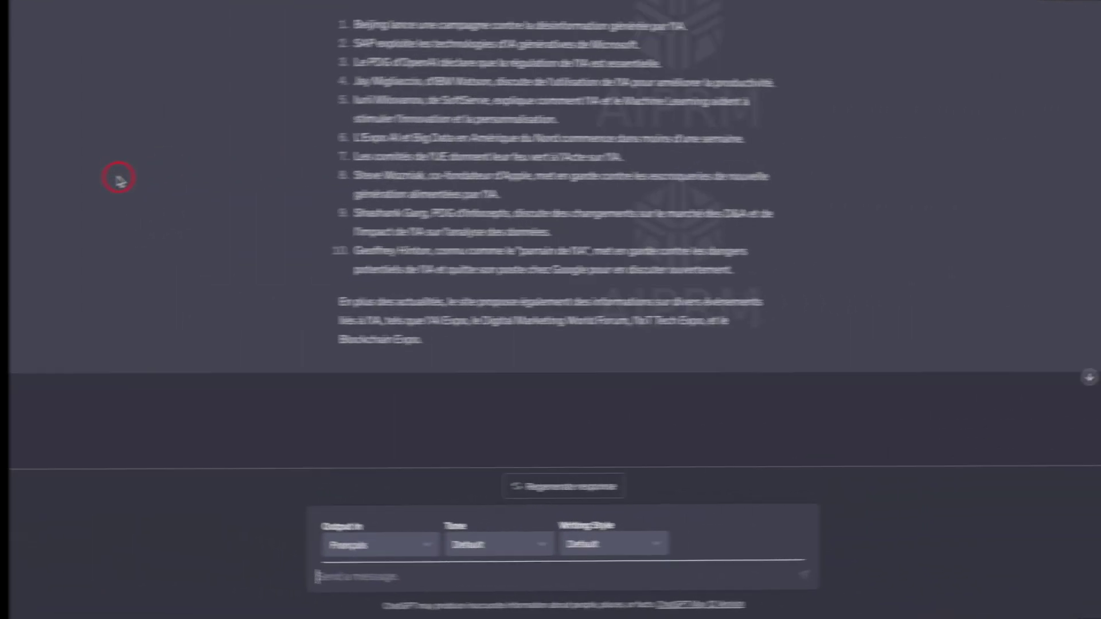
pyautogui.scroll(5, 103, 190)
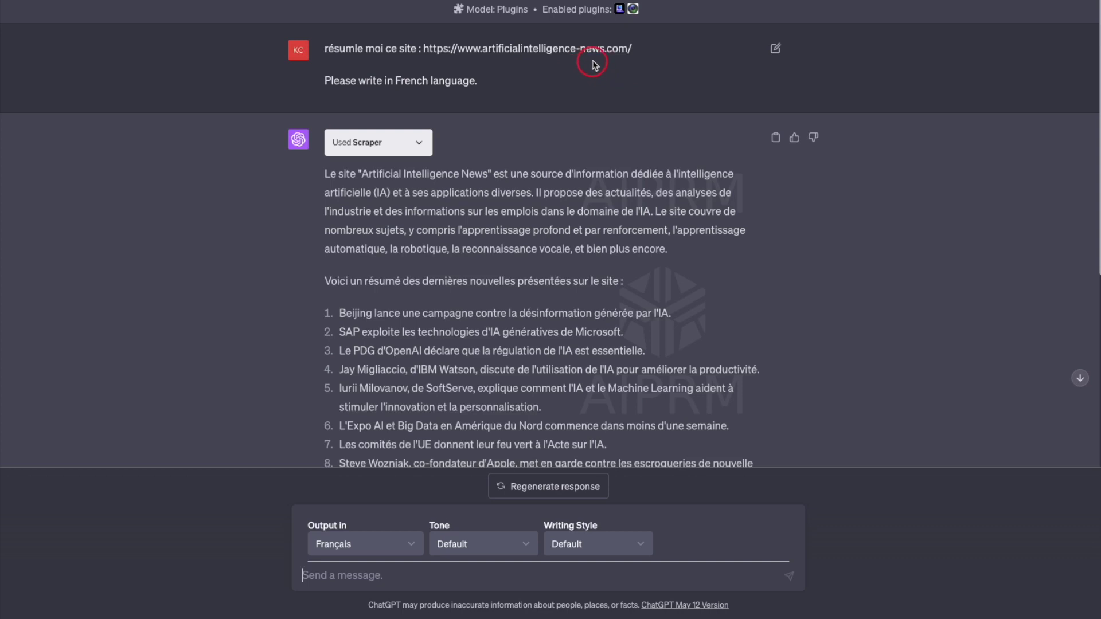
pyautogui.scroll(-3, 331, 190)
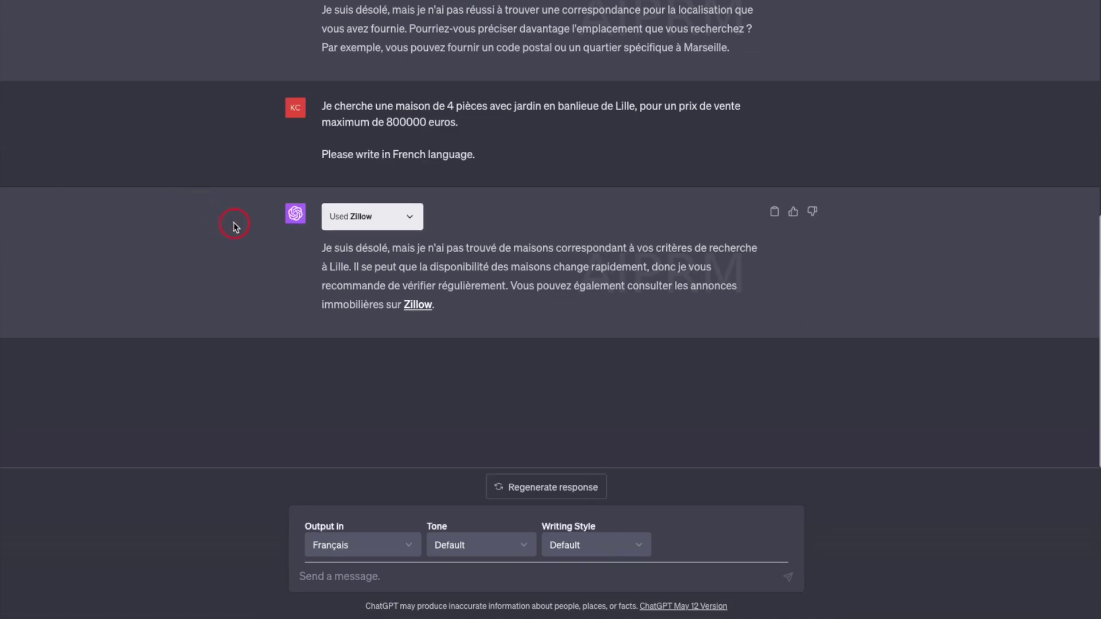
# Step: Review the Zillow conversation covering the house searches around Orléans, Marseille and Lille
pyautogui.scroll(7, 215, 221)
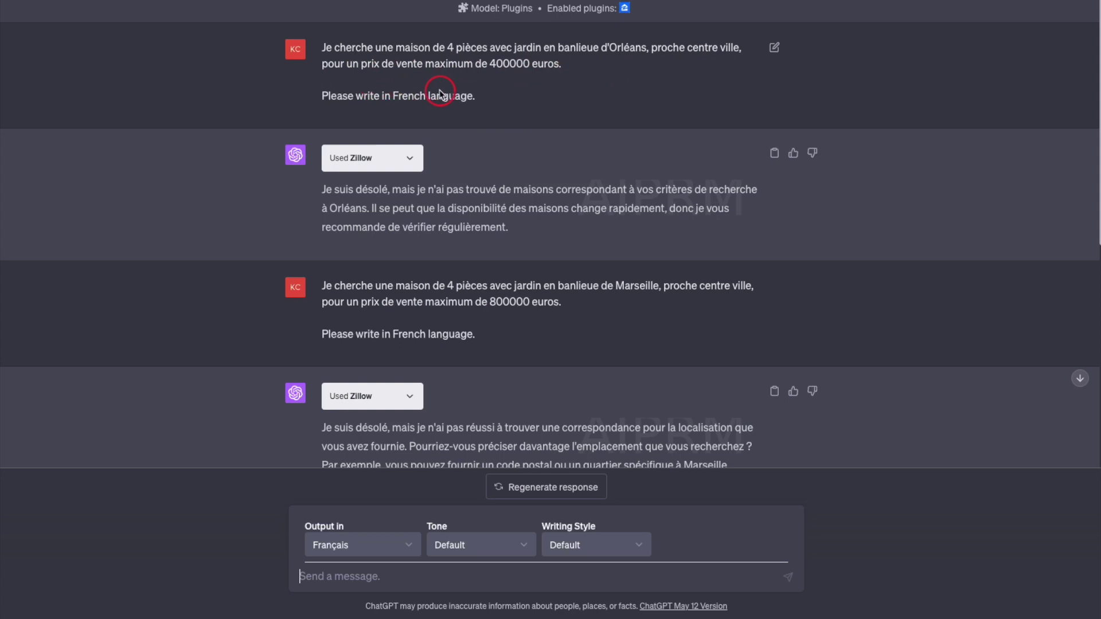
pyautogui.scroll(-6, 614, 363)
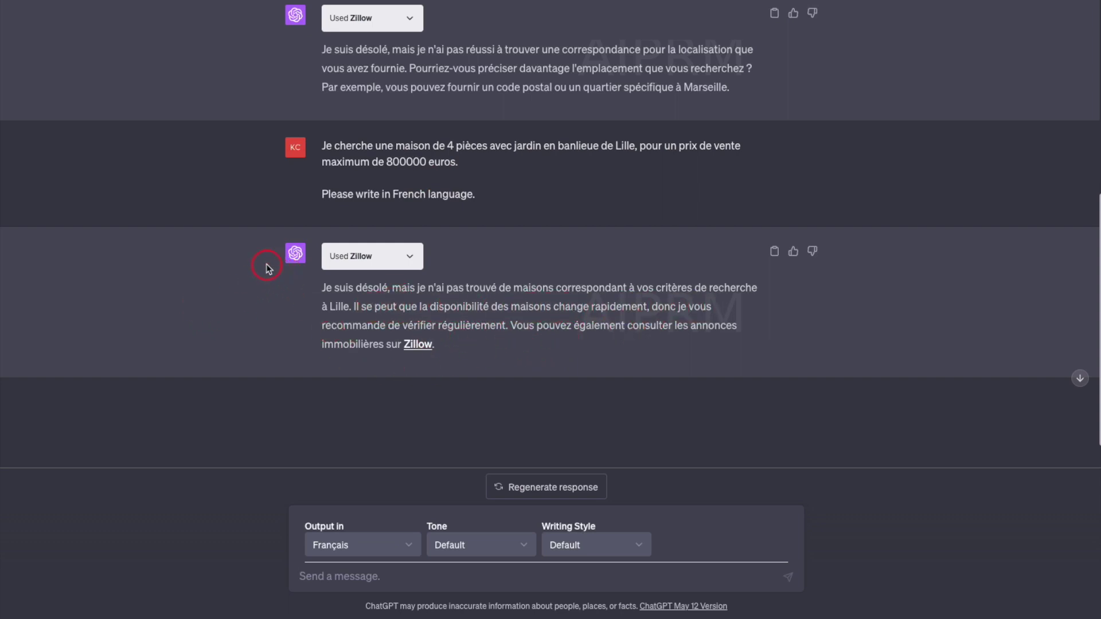
pyautogui.scroll(7, 182, 261)
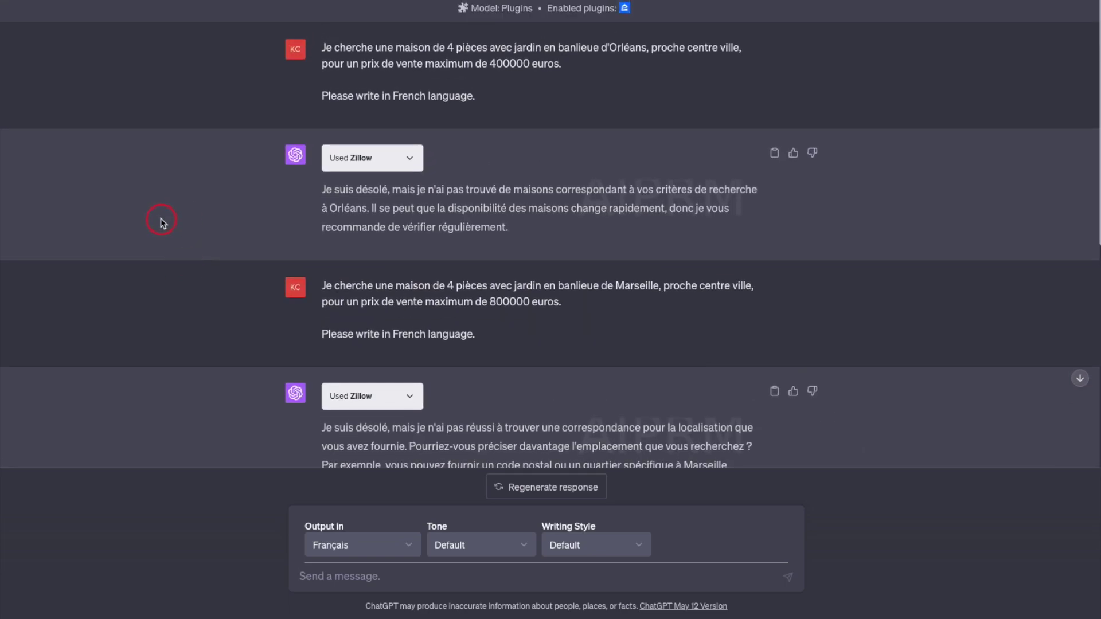
pyautogui.scroll(-7, 161, 222)
pyautogui.scroll(7, 155, 209)
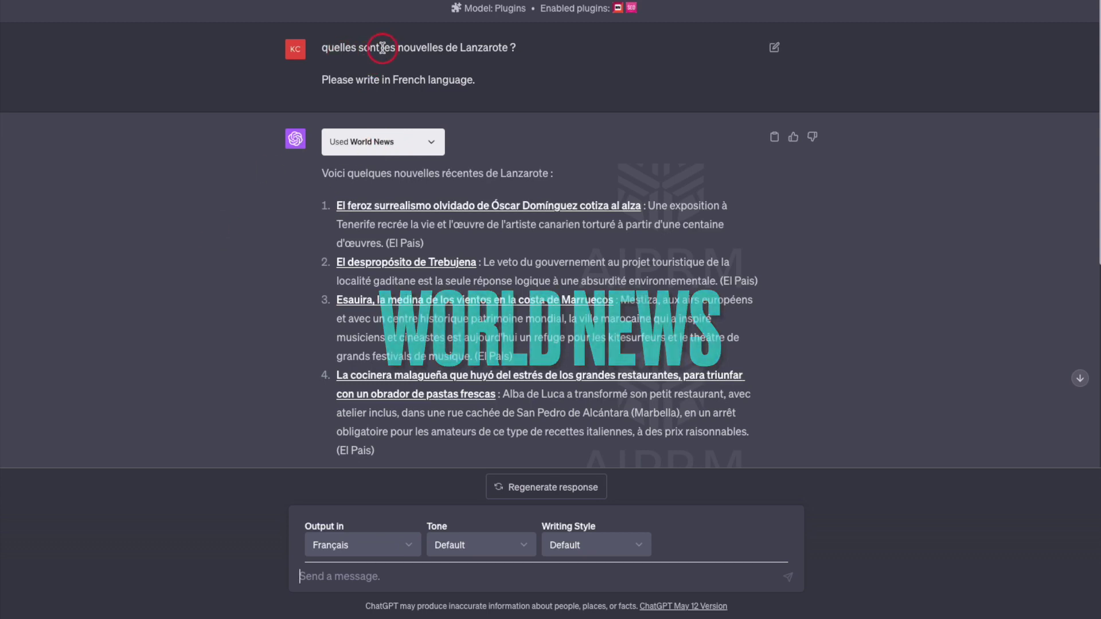
# Step: Review the World News answer about Lanzarote, including its article list and the link previews below it
pyautogui.scroll(-3, 208, 267)
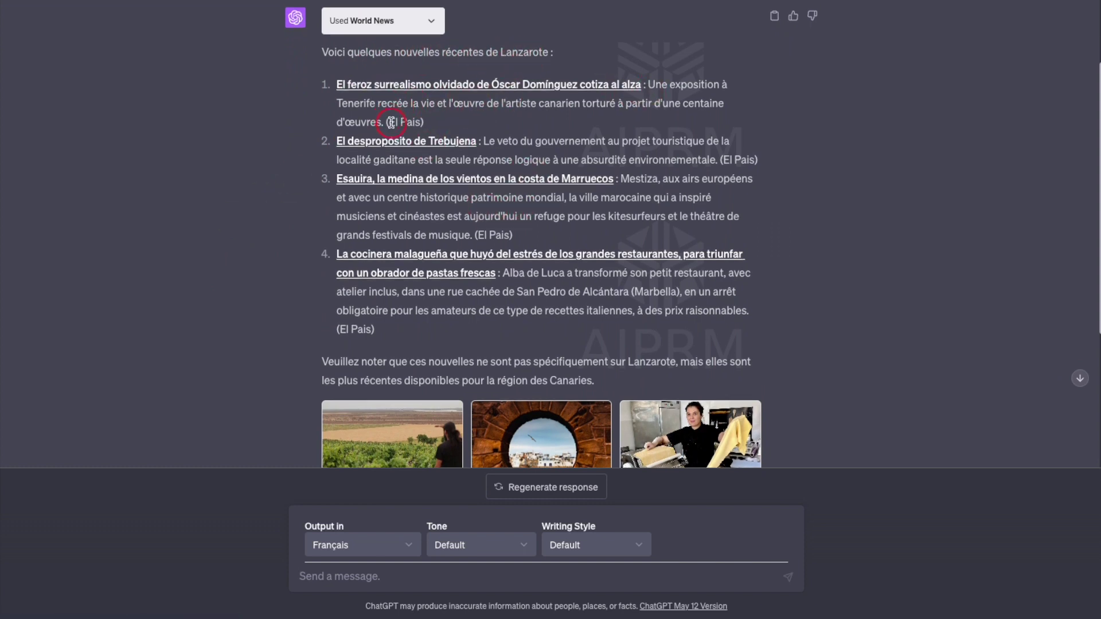
pyautogui.scroll(3, 395, 115)
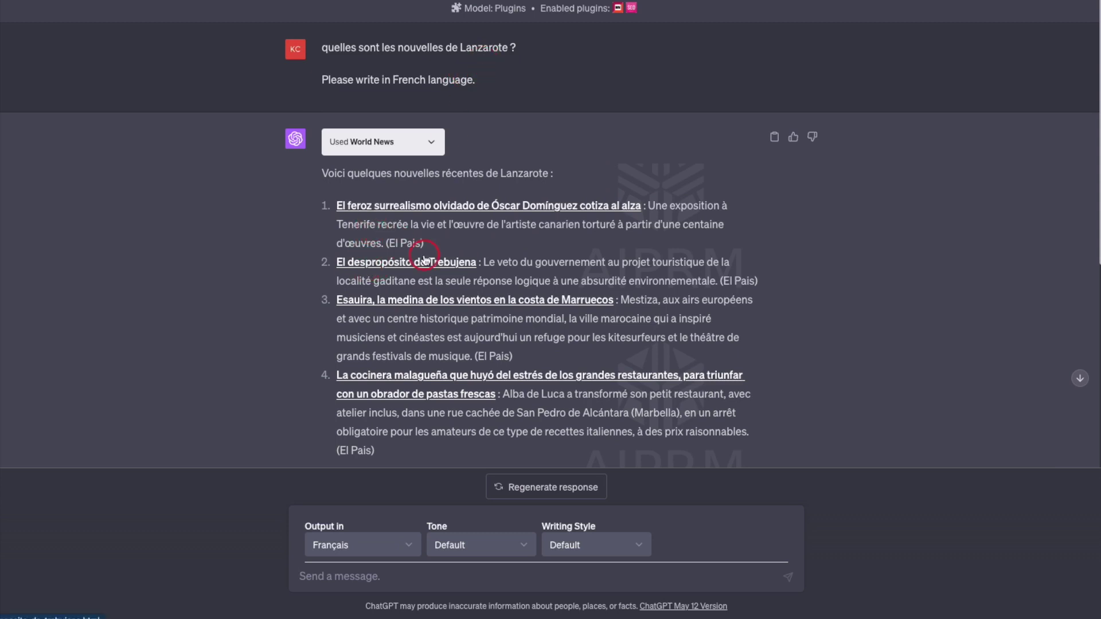
pyautogui.scroll(-2, 425, 259)
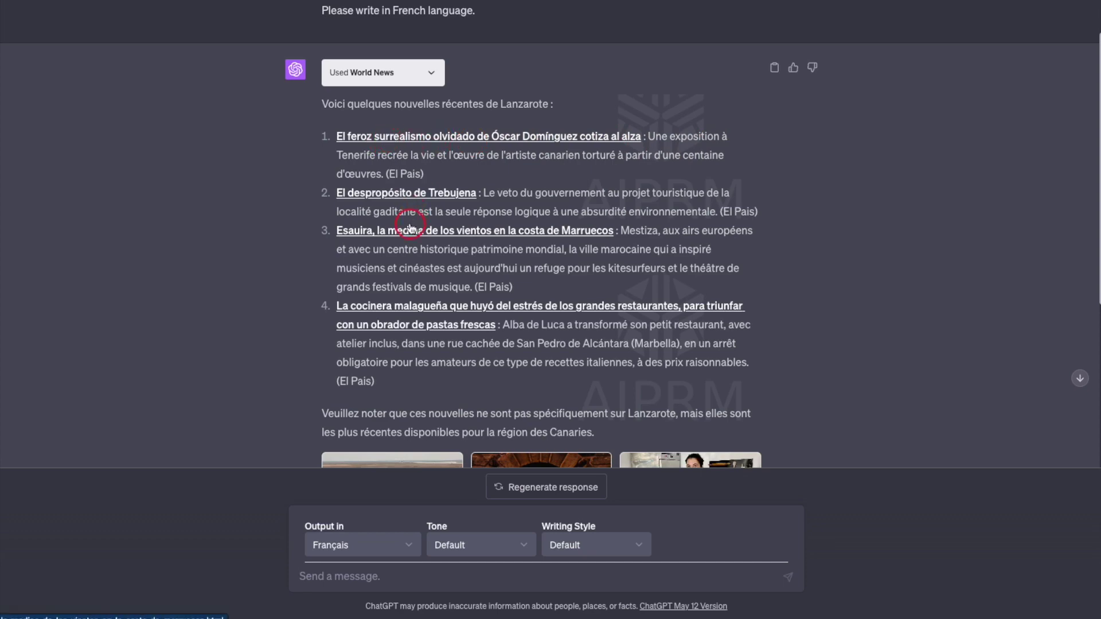
pyautogui.scroll(-1, 642, 304)
pyautogui.scroll(-2, 364, 266)
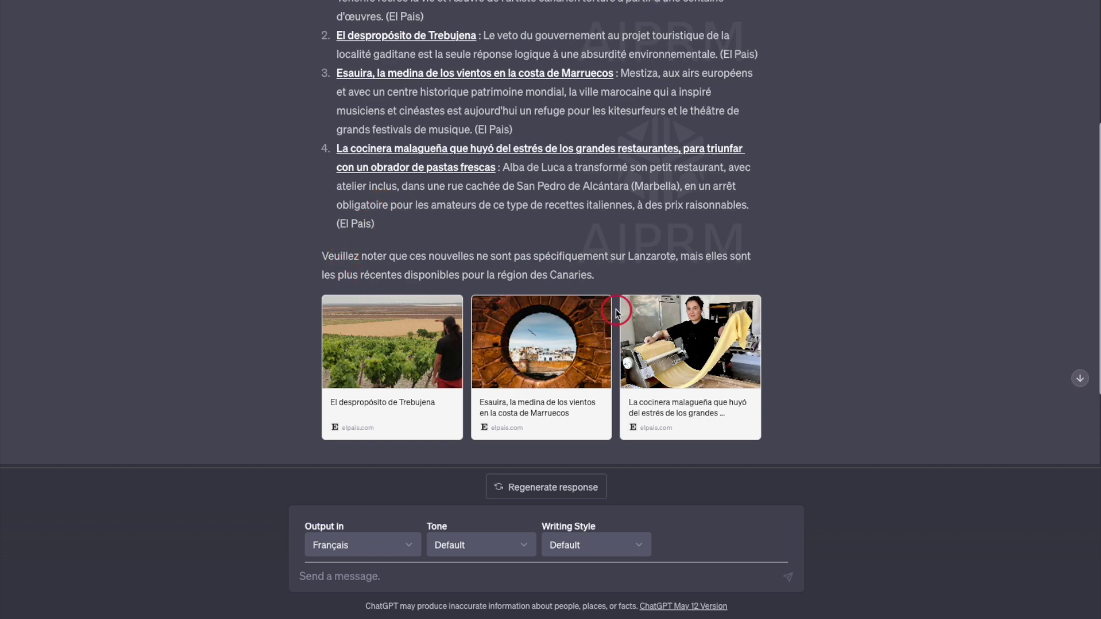
# Step: Review the SEO.app plugin's answer to the SEO check of the ChrisBinoIA YouTube channel, reading through to its end
pyautogui.scroll(4, 165, 201)
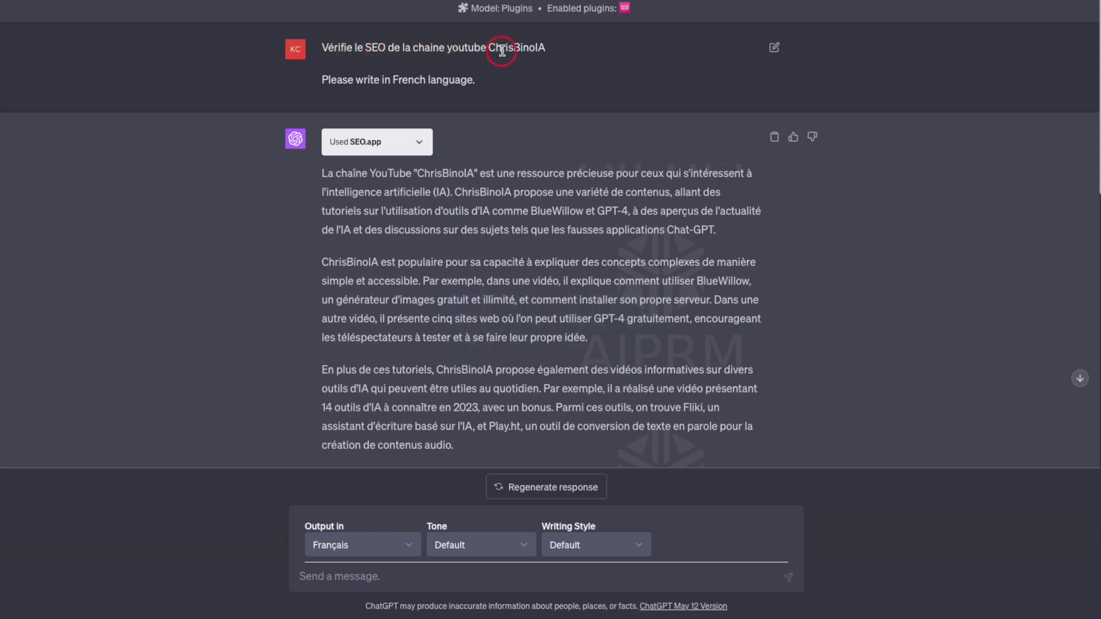
pyautogui.scroll(-2, 225, 256)
pyautogui.scroll(-1, 226, 257)
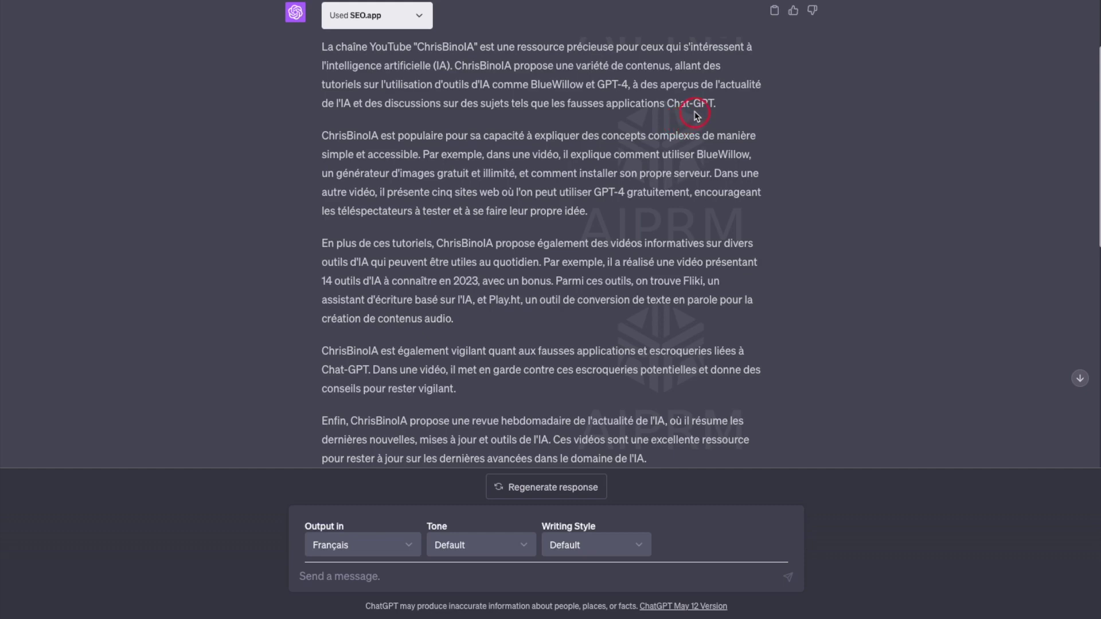
pyautogui.scroll(-2, 351, 240)
pyautogui.scroll(-6, 351, 240)
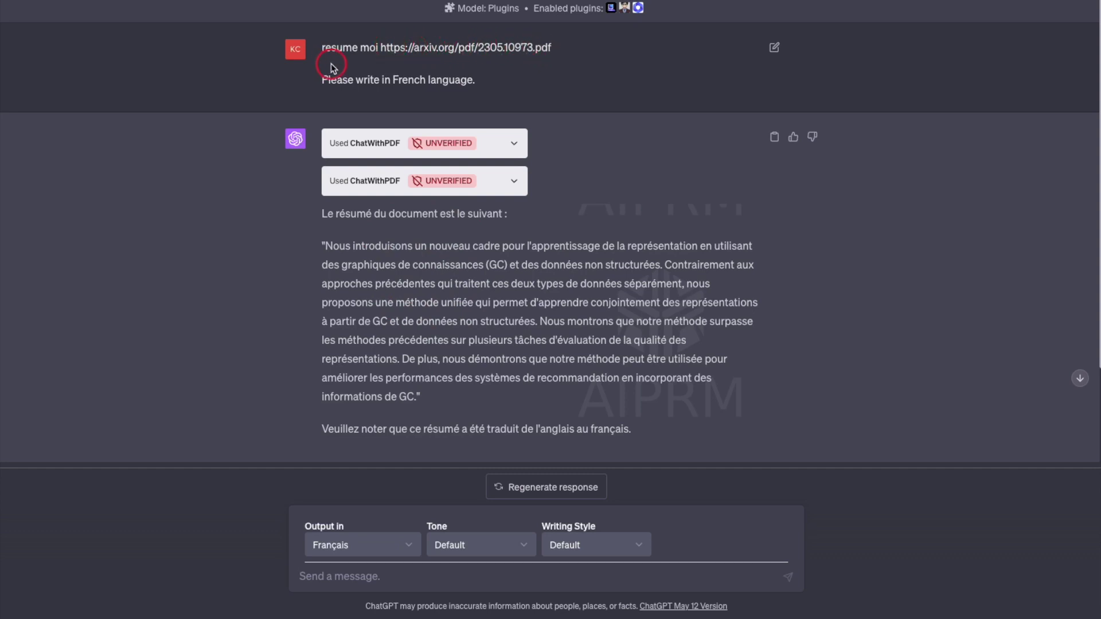
pyautogui.moveTo(411, 48); pyautogui.dragTo(541, 48)
pyautogui.moveTo(341, 250); pyautogui.dragTo(421, 397)
pyautogui.click(411, 315)
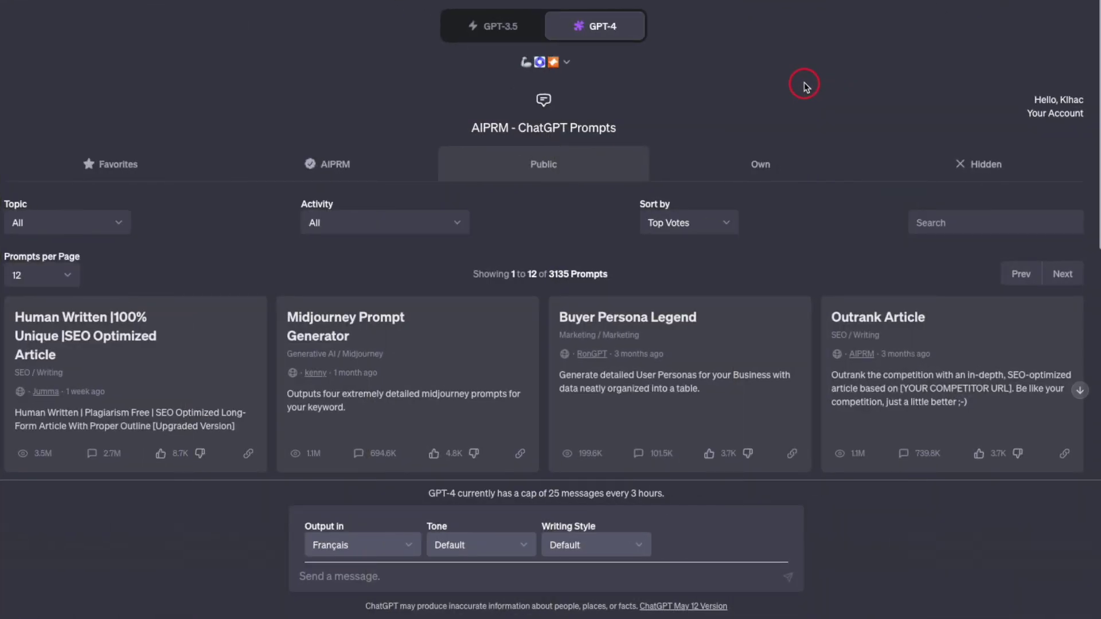
# Step: Look through the list of installed plugins for the new GPT-4 chat, trying to enable ImageSearch, and close the list
pyautogui.click(567, 63)
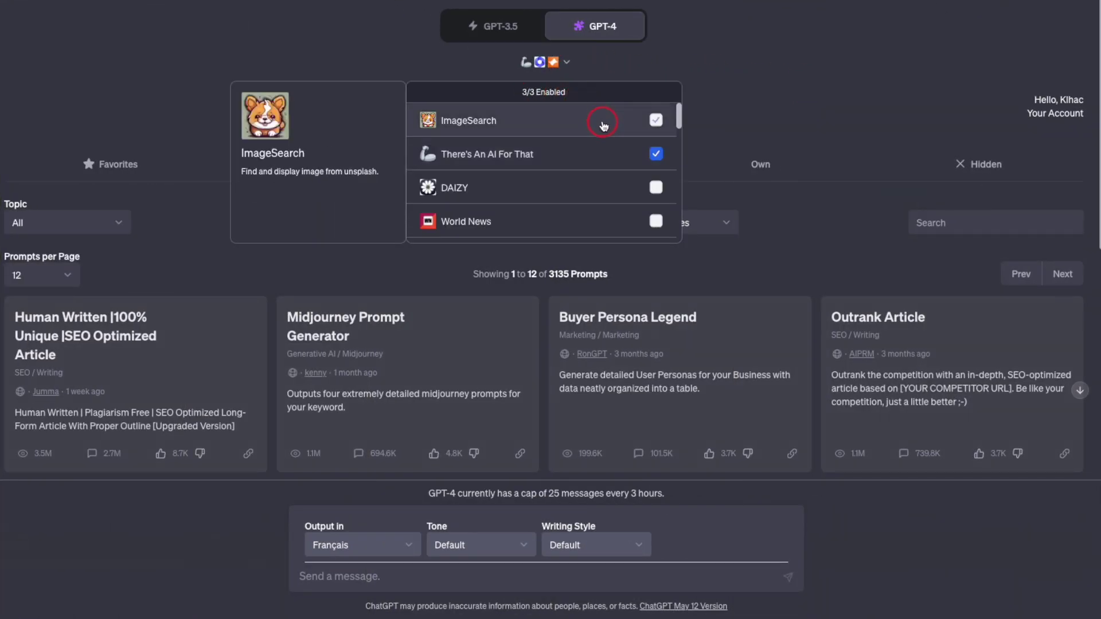
pyautogui.click(655, 119)
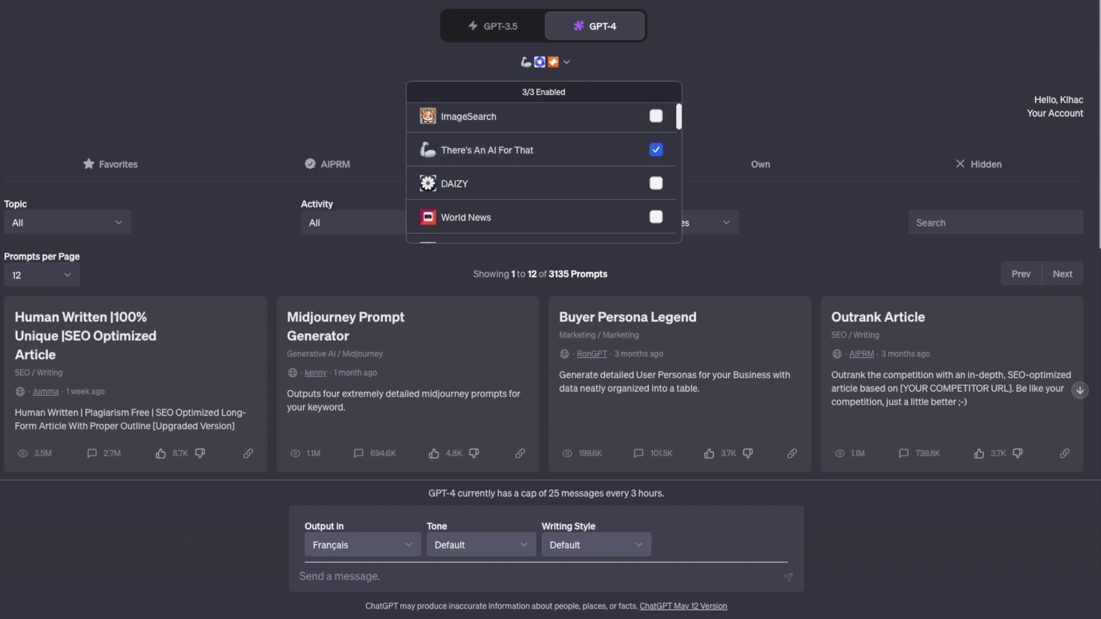
pyautogui.scroll(-4, 541, 172)
pyautogui.scroll(-8, 542, 172)
pyautogui.scroll(-5, 542, 172)
pyautogui.scroll(2, 542, 172)
pyautogui.scroll(5, 541, 172)
pyautogui.click(746, 74)
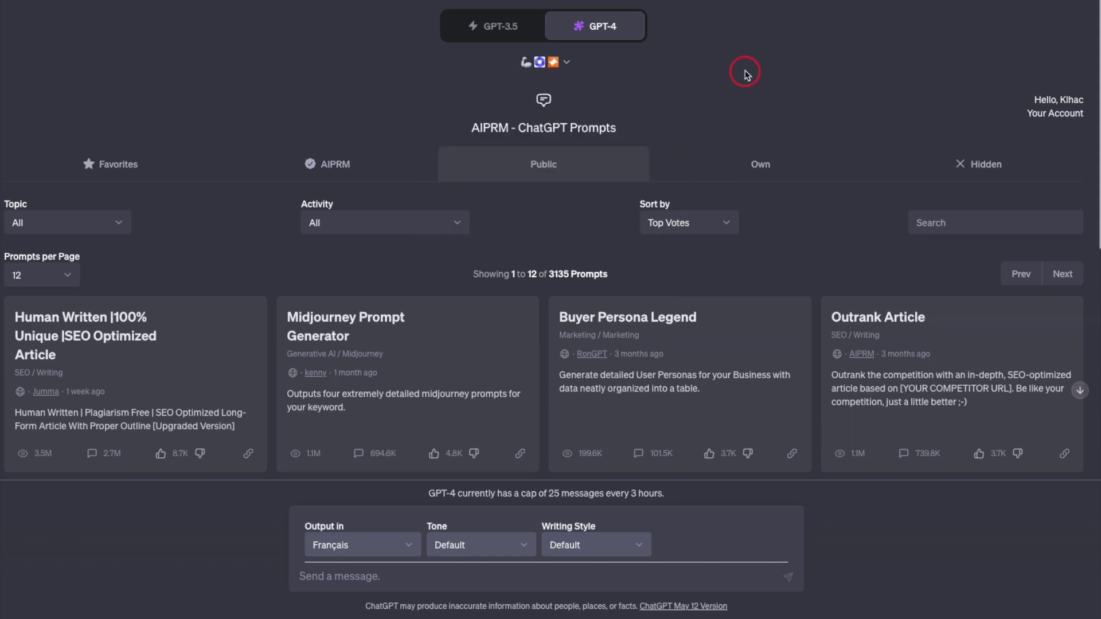